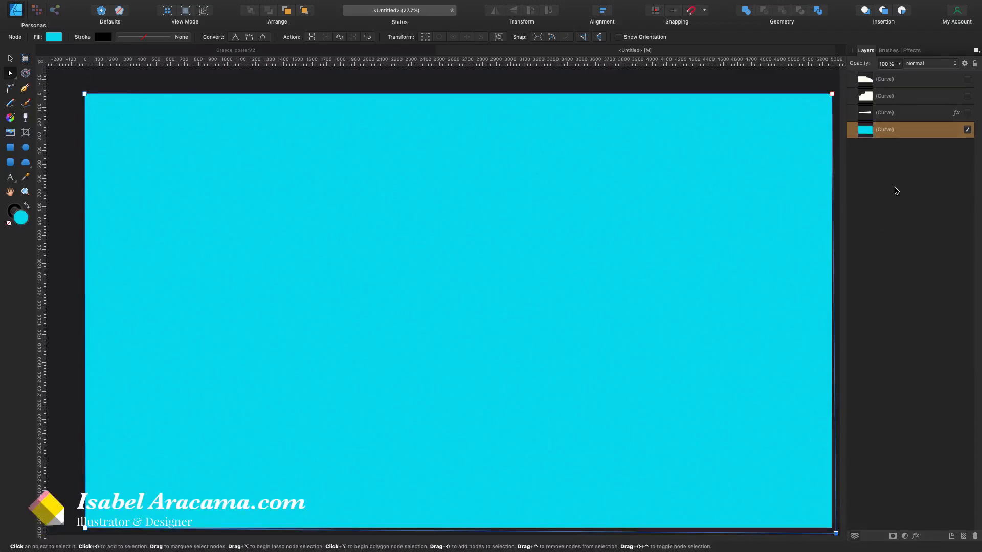
Make the three hidden white building curve layers visible and check the lowest one's Gaussian Blur settings
click(968, 112)
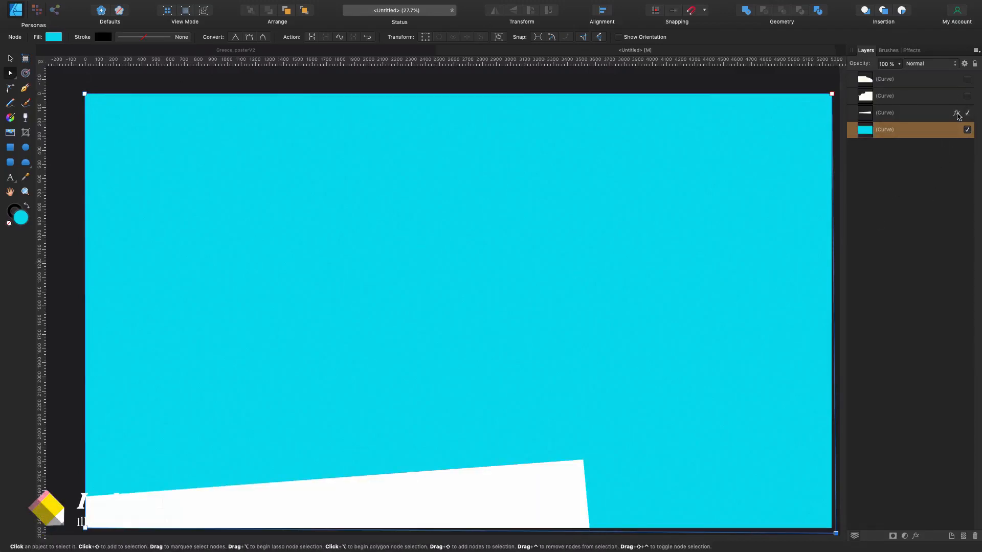
click(955, 112)
drag(752, 211, 580, 132)
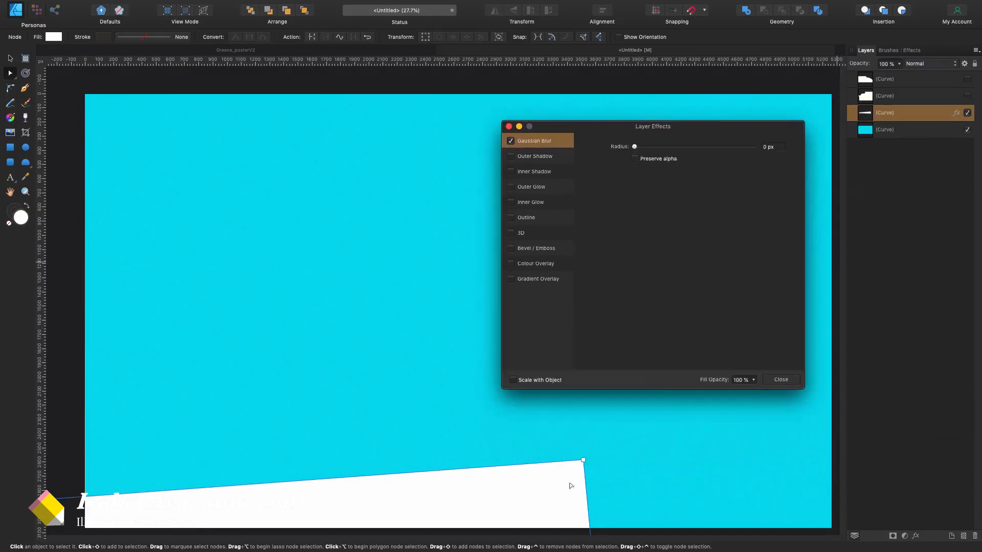
click(509, 126)
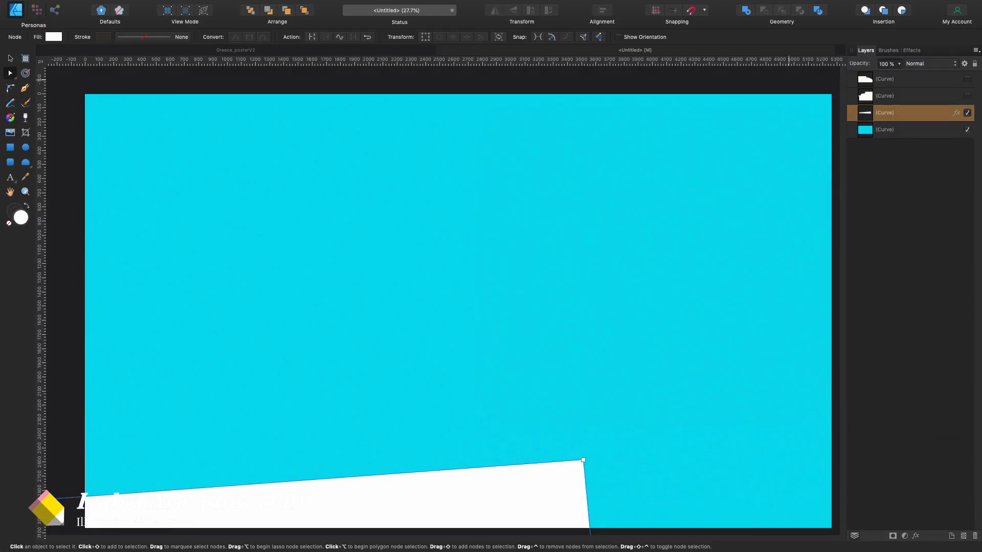
click(967, 96)
click(967, 79)
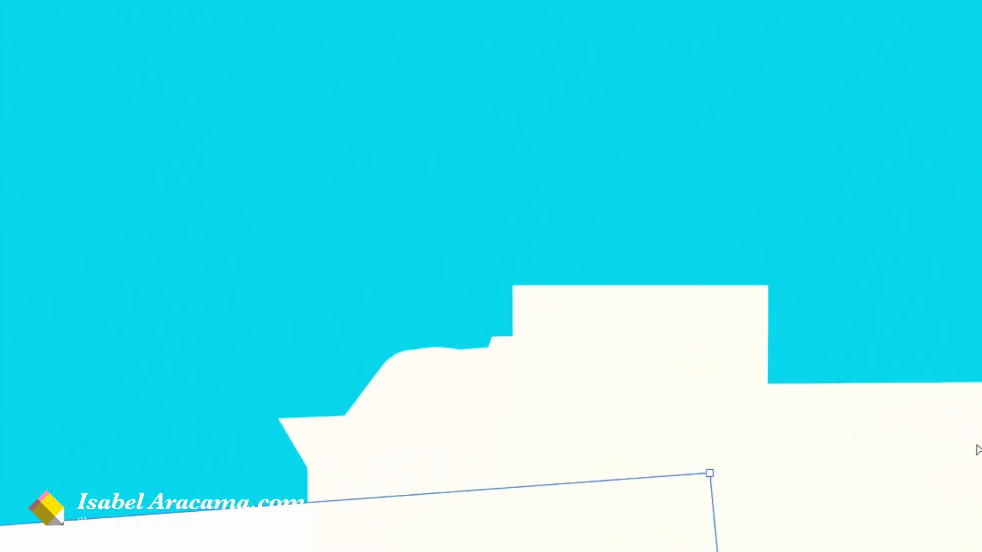
shift+click(978, 450)
shift+click(623, 361)
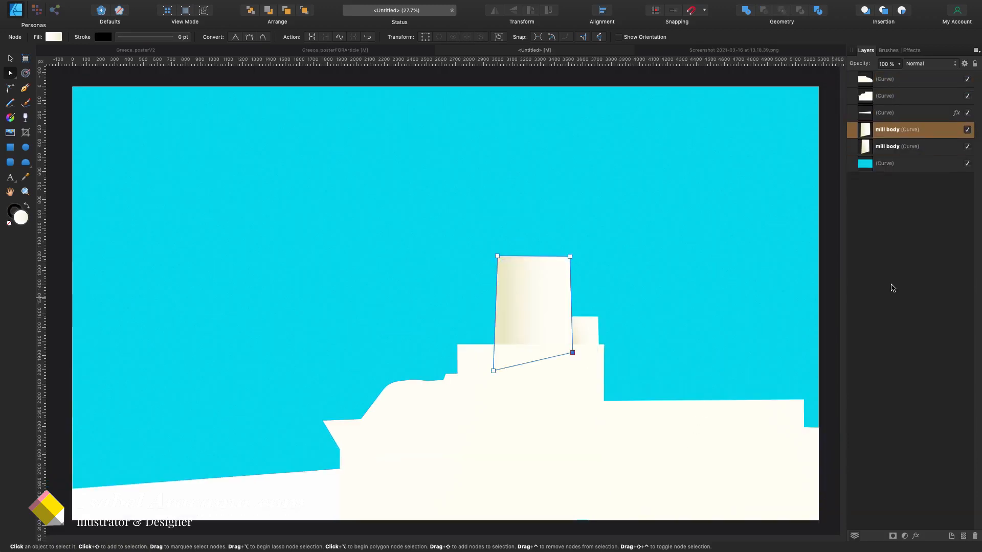
Examine the two mill bodies and the large one's linear gradient fill, including a stop's colour as HSL Colour Wheel and RGB Hex Sliders
click(891, 286)
click(571, 327)
click(575, 329)
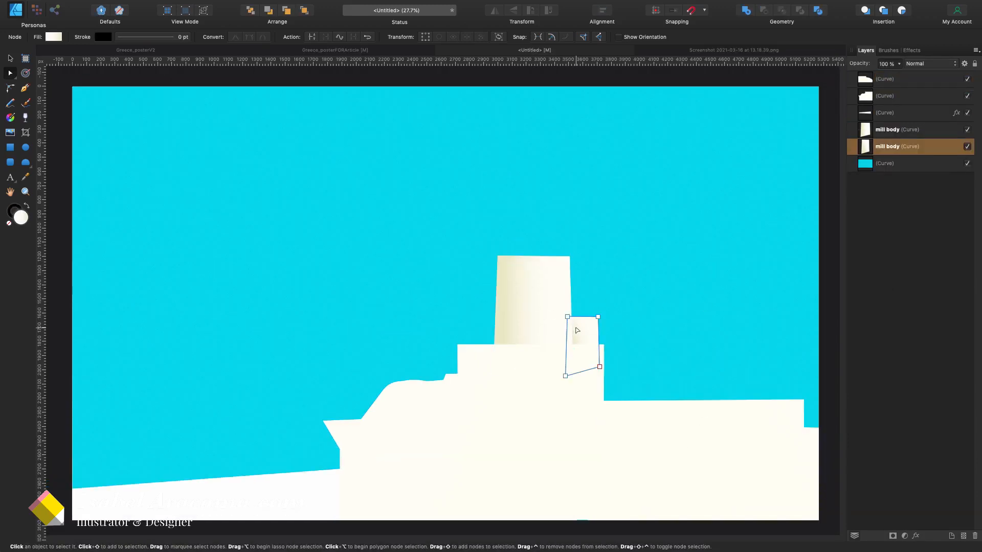
click(536, 308)
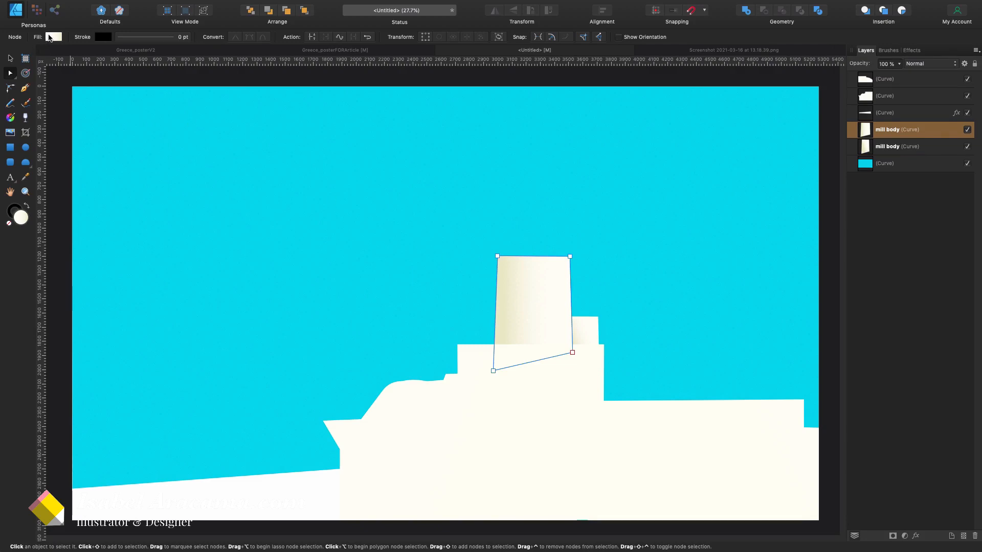
click(53, 37)
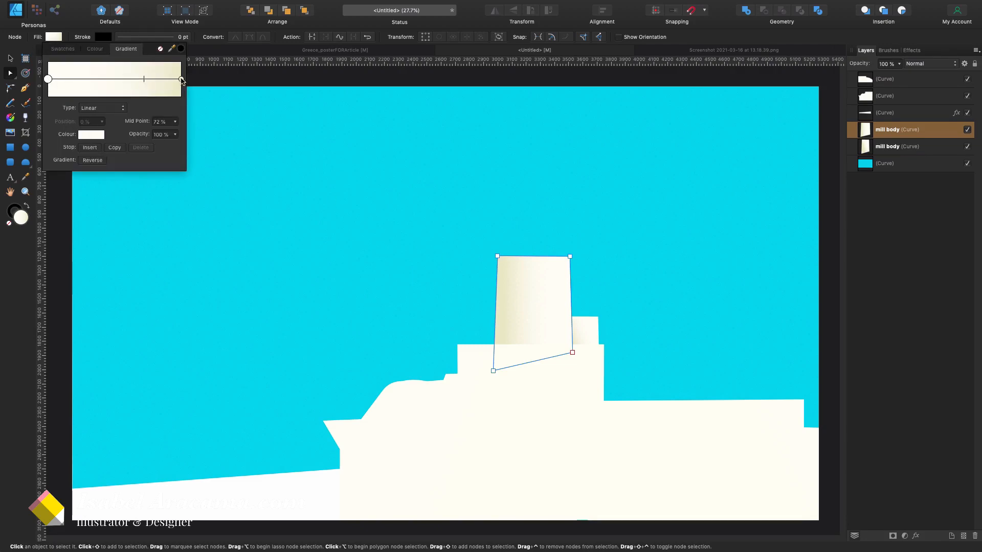
click(91, 136)
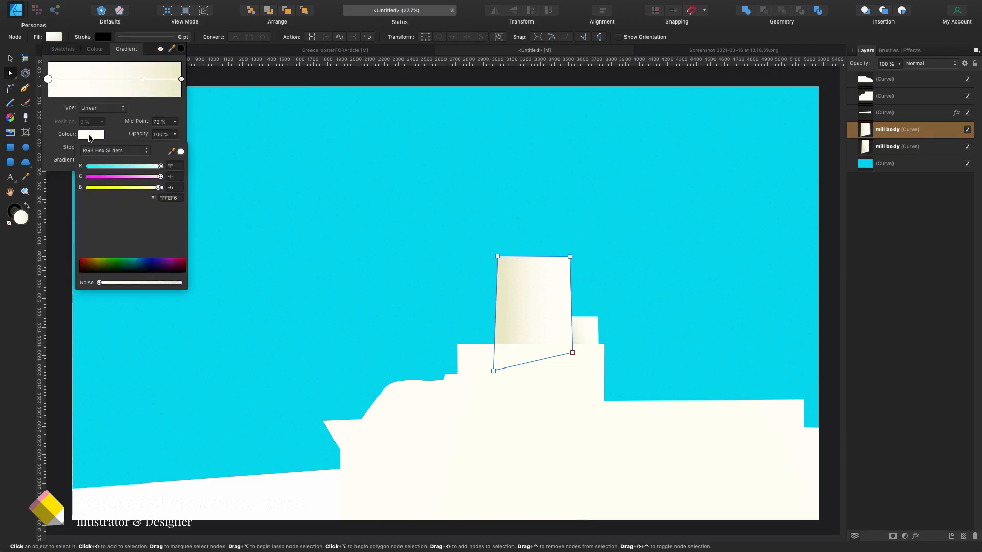
click(94, 150)
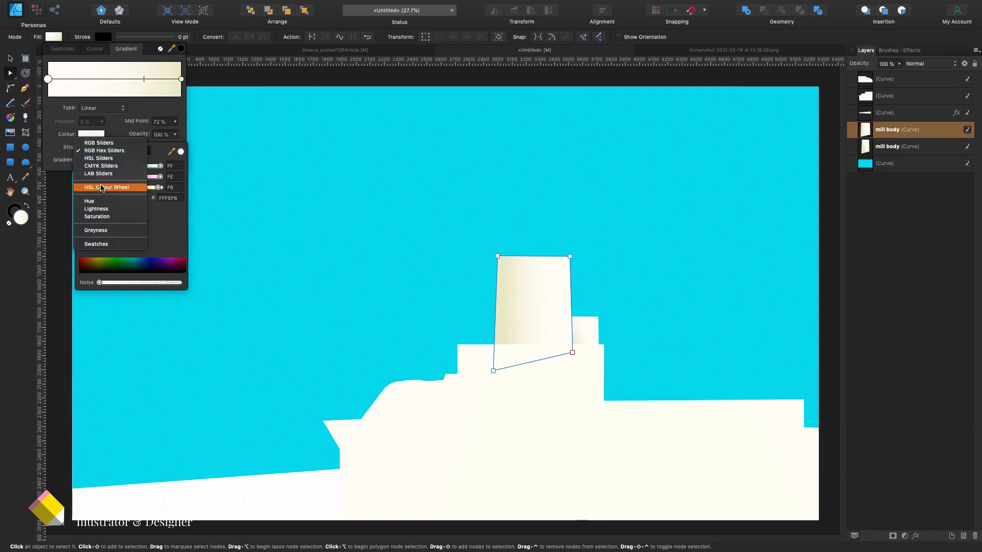
click(104, 190)
click(113, 151)
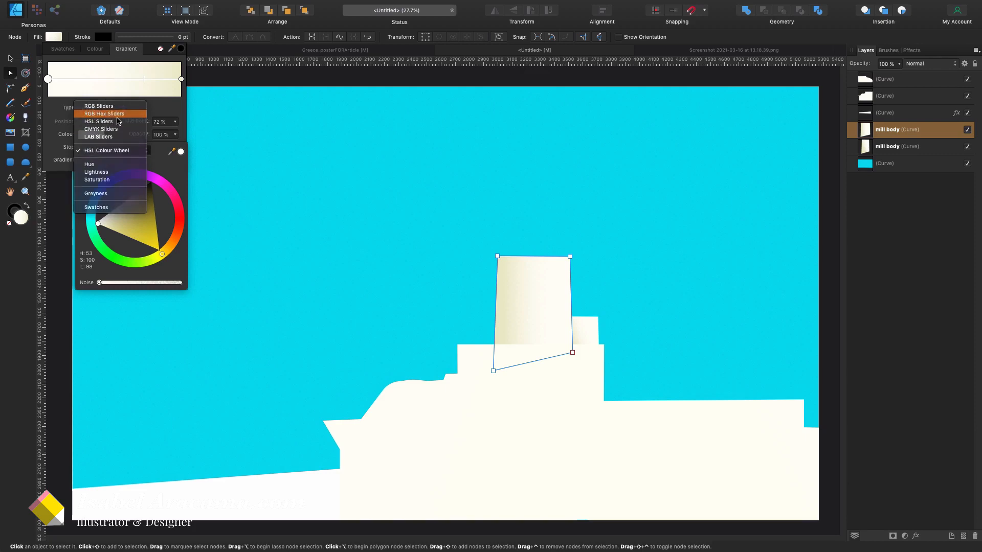
click(105, 113)
drag(180, 199, 136, 200)
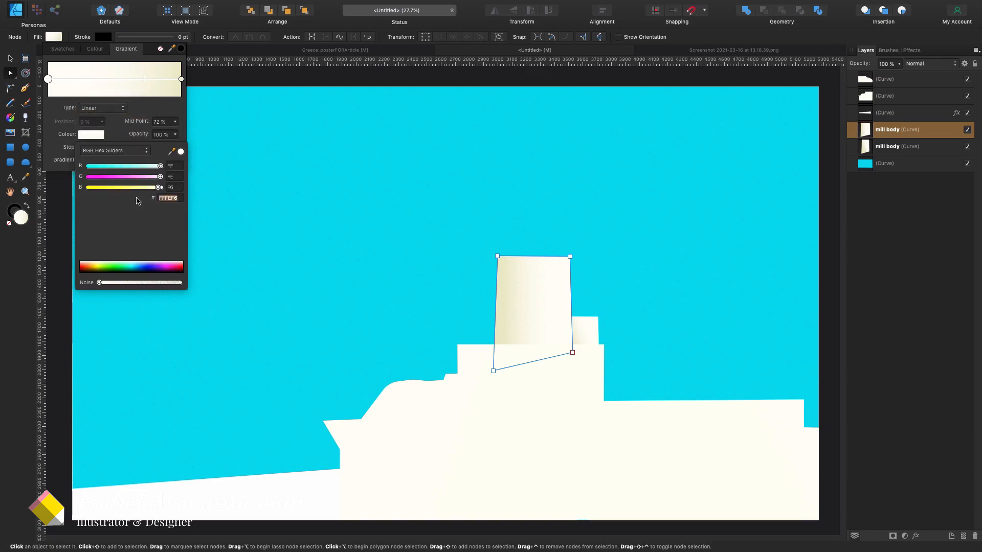
click(174, 81)
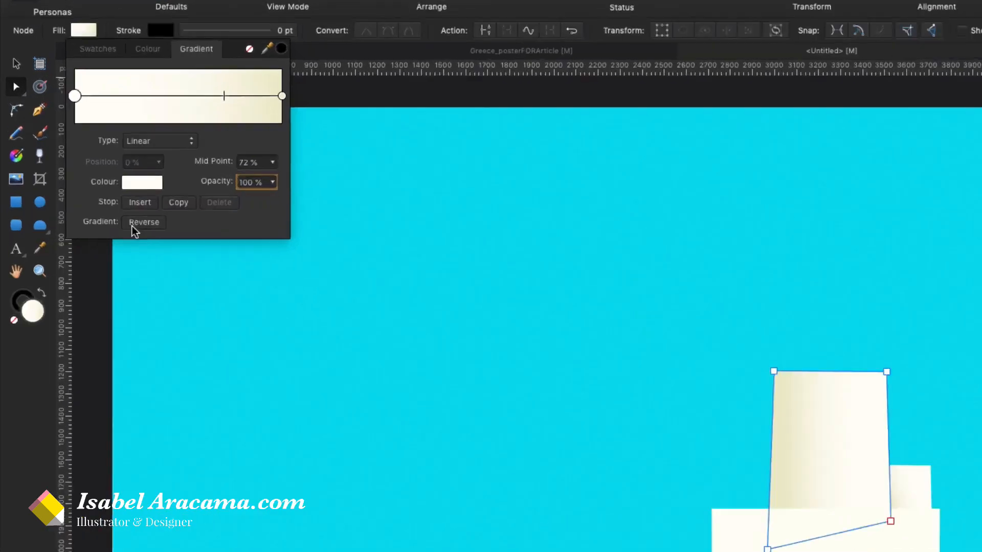
Reverse the large mill body's gradient fill and return it to its original direction
click(91, 162)
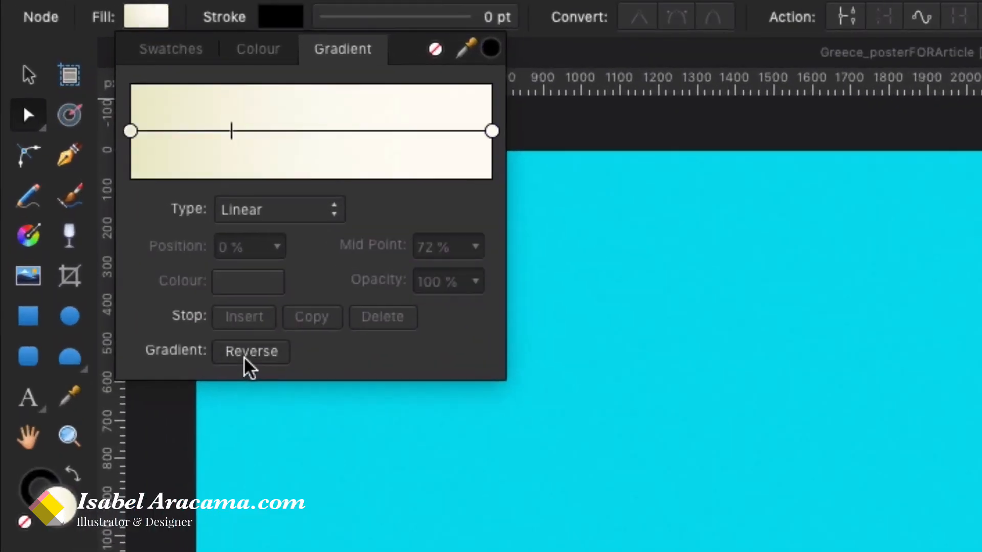
click(92, 161)
click(245, 360)
click(245, 360)
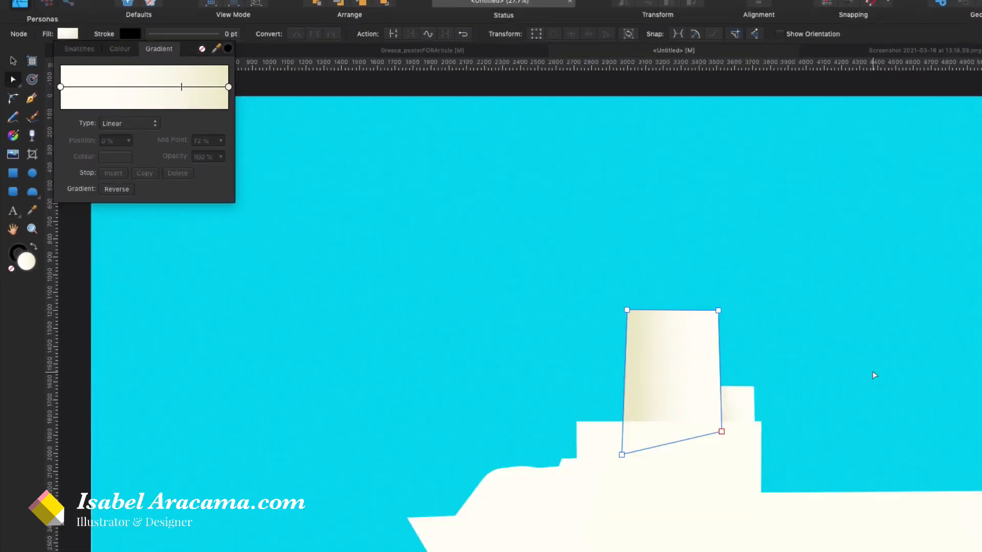
click(658, 276)
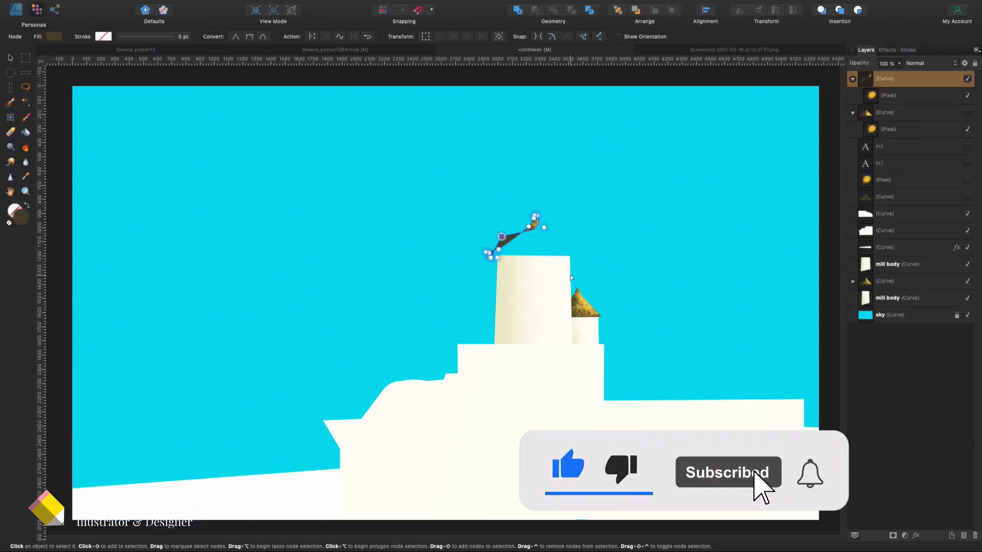
Select the pixel texture nested inside the large mill's roof curve
click(658, 329)
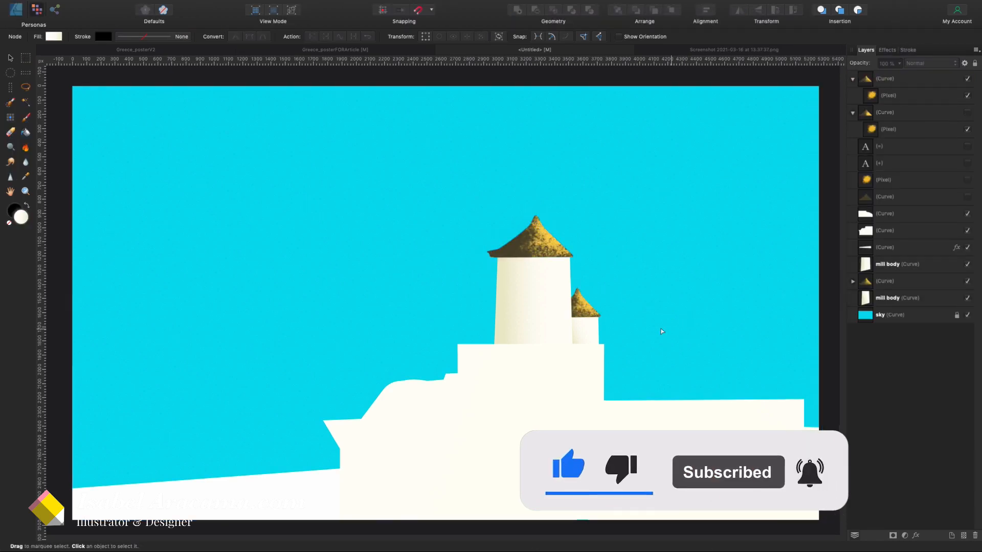
key(v)
double_click(555, 250)
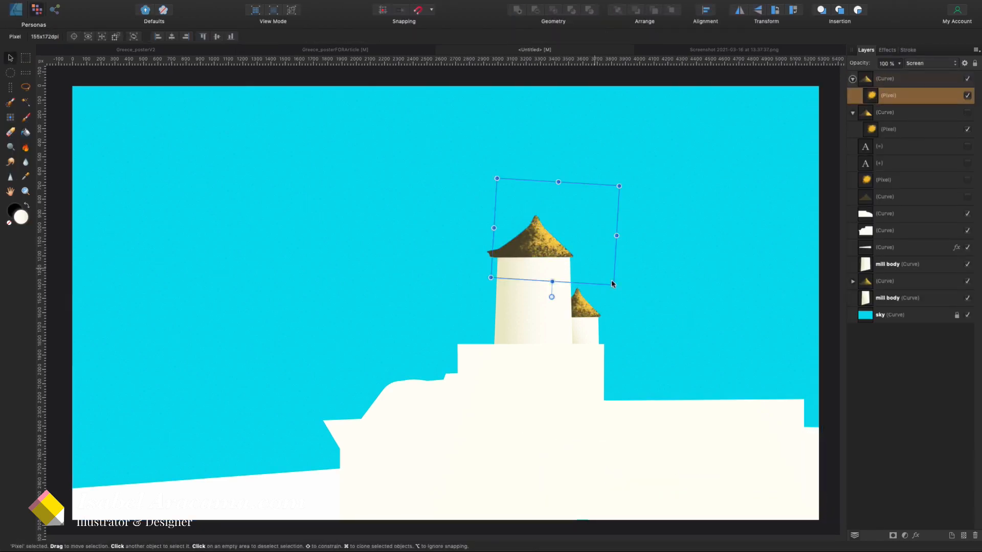
Make the hidden roof demonstration row visible: plain roof curve, plus sign, brush texture, equals sign and textured roof
click(967, 112)
click(967, 129)
click(967, 146)
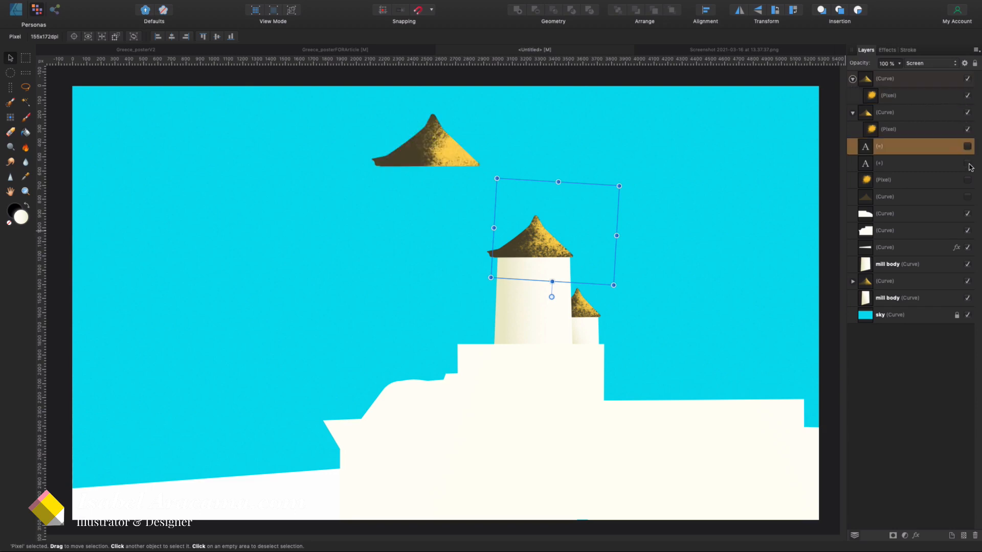
click(967, 179)
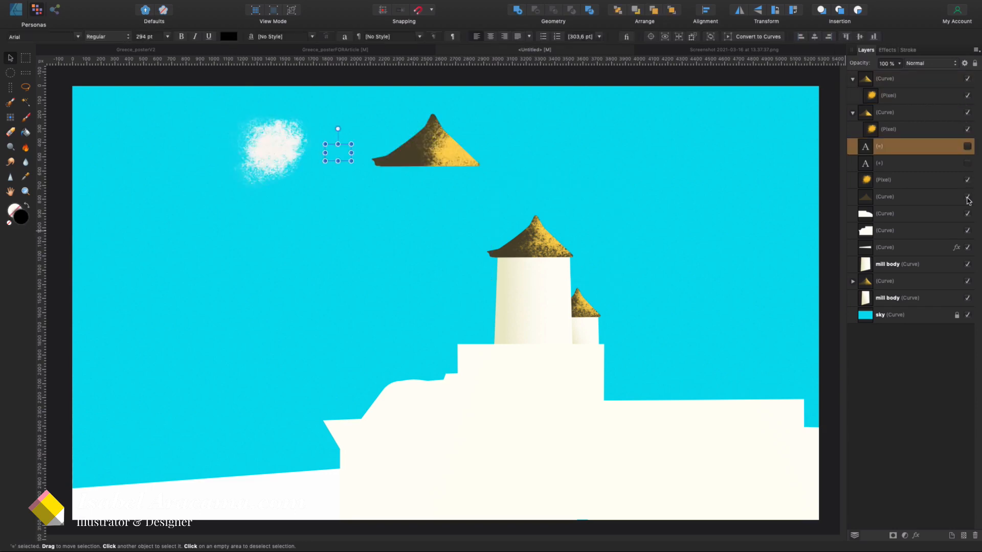
click(966, 196)
click(967, 163)
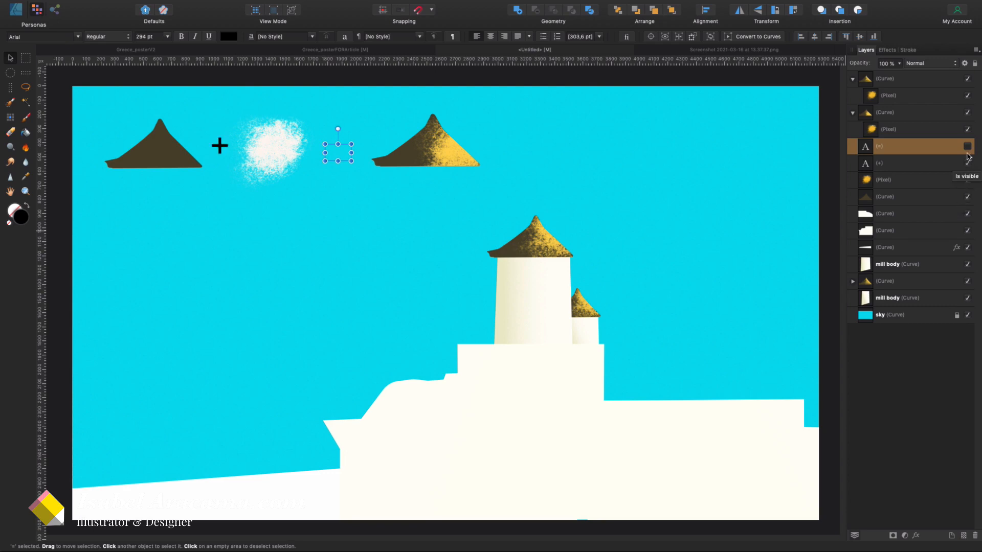
click(966, 146)
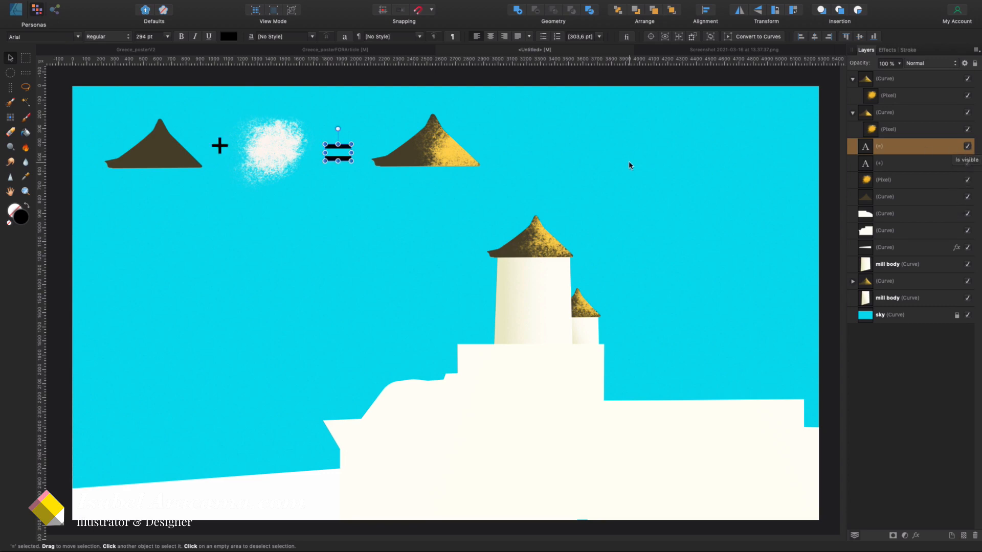
click(336, 190)
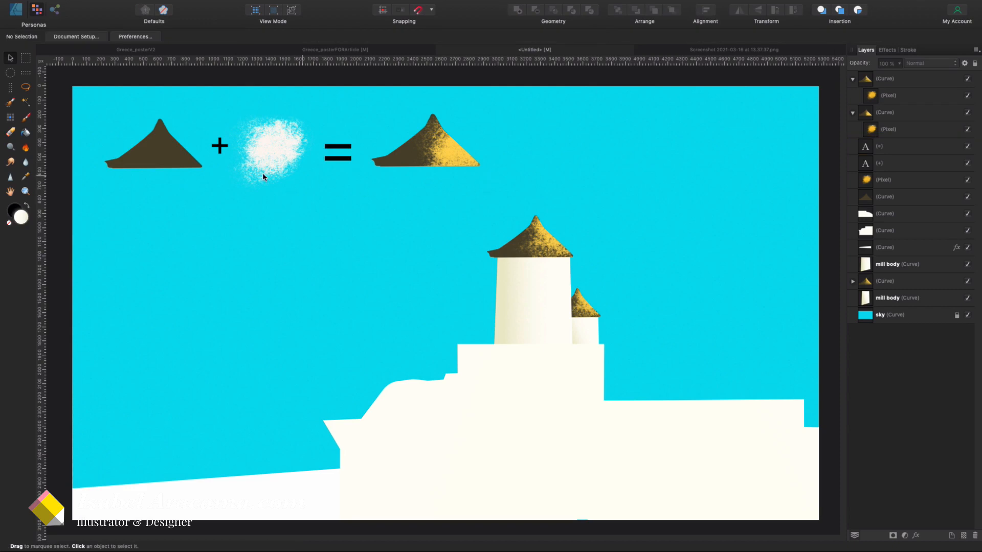
Inspect the plain roof curve's nodes and the blend mode of the brush texture beside it
double_click(163, 161)
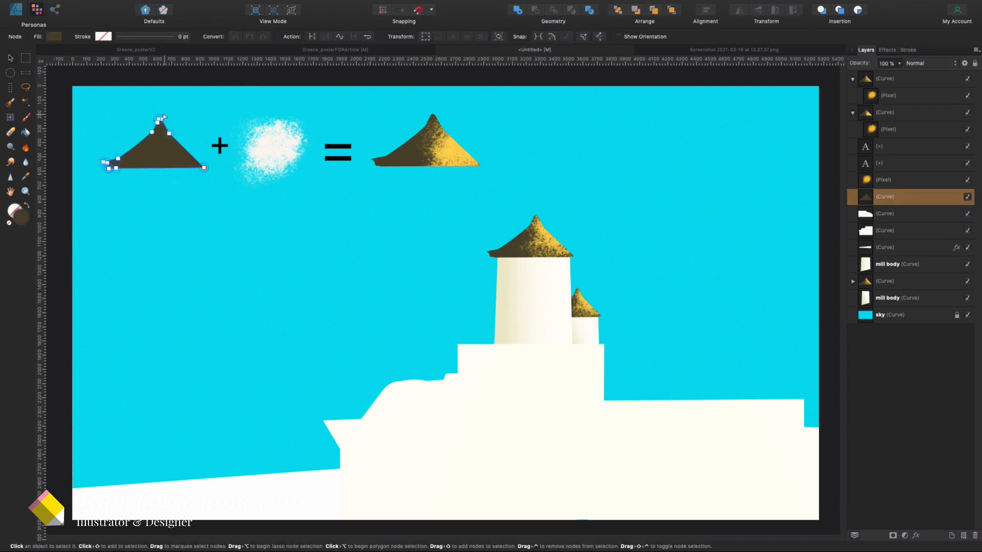
click(273, 148)
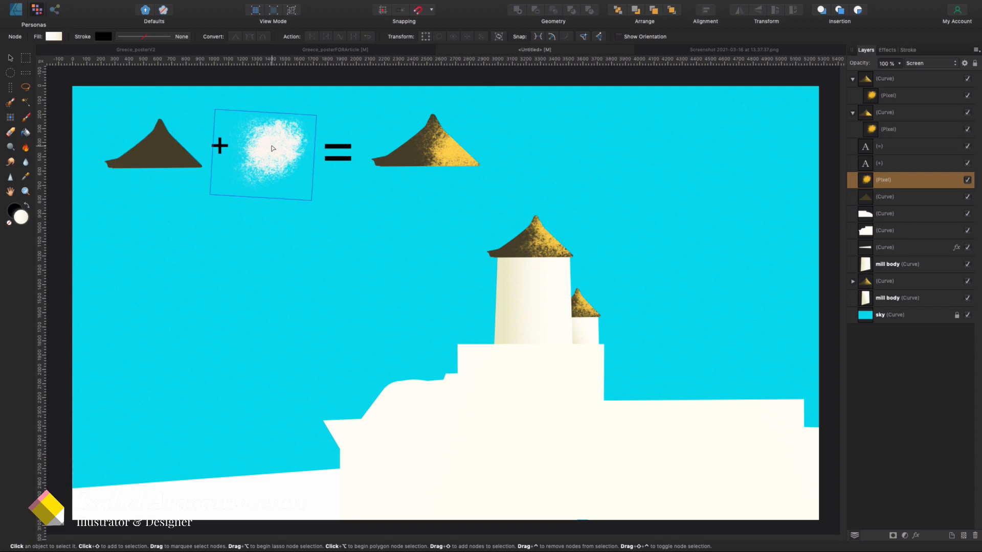
key(v)
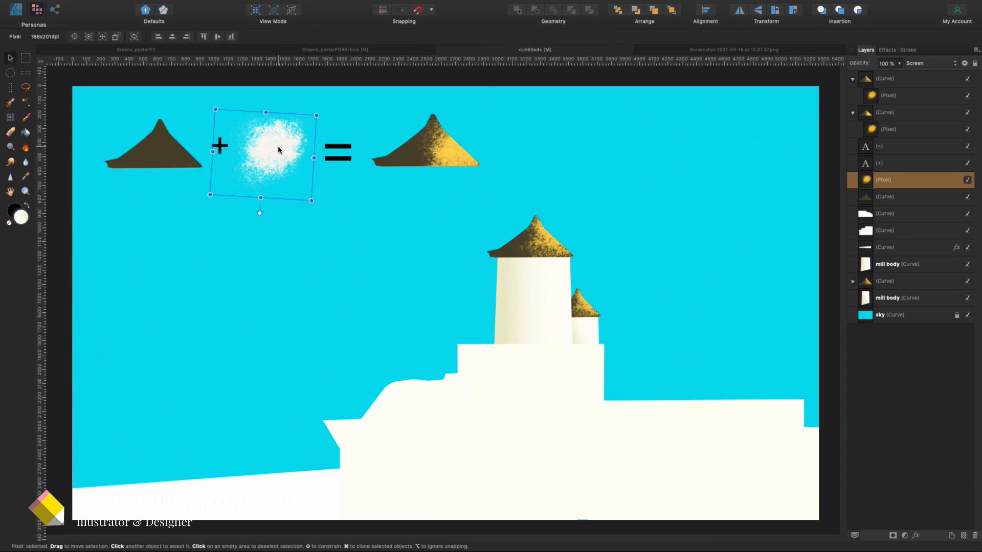
click(918, 64)
click(916, 63)
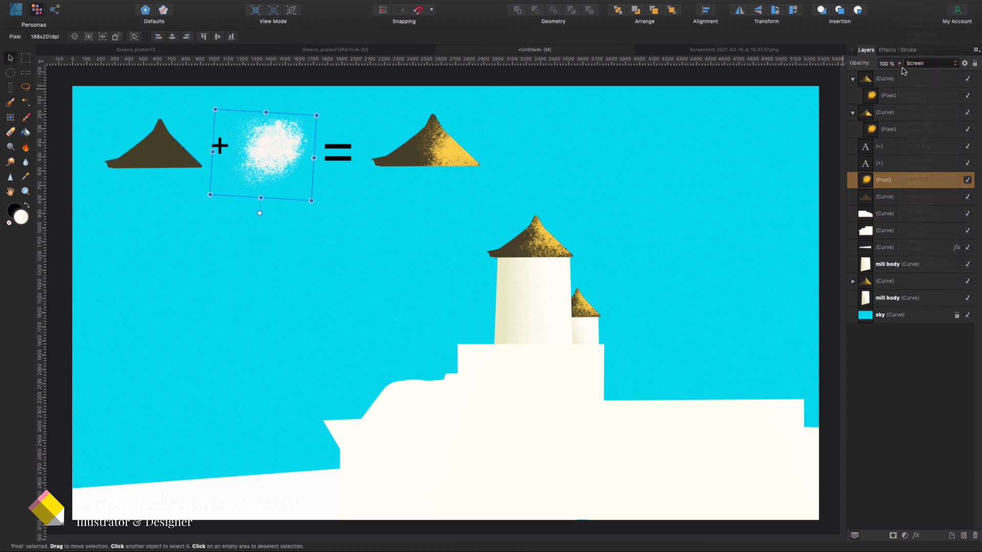
Inspect the pixel texture nested inside the finished roof of the demonstration row
click(343, 154)
click(445, 152)
double_click(445, 149)
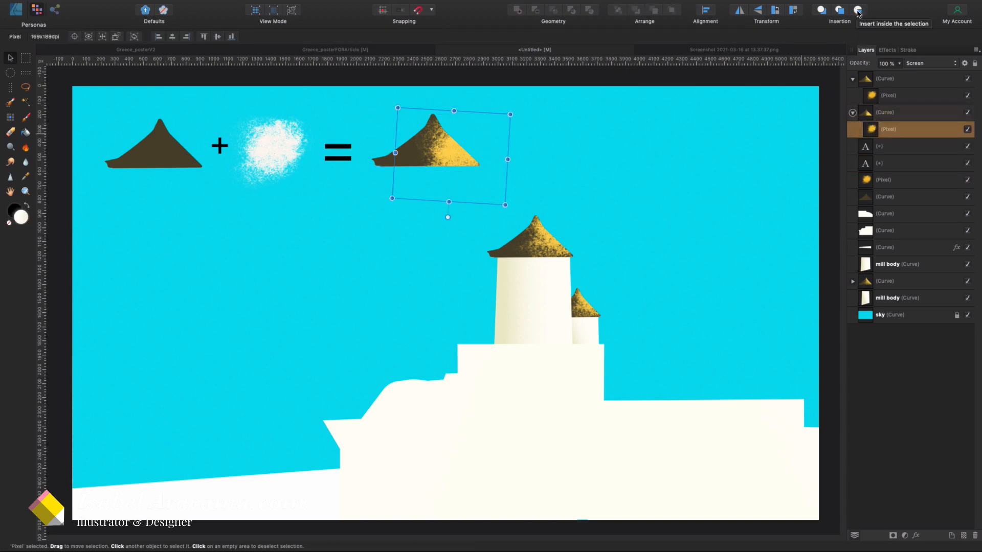
mouse_move(871, 131)
mouse_down()
mouse_move(852, 108)
mouse_move(885, 132)
mouse_up()
click(702, 174)
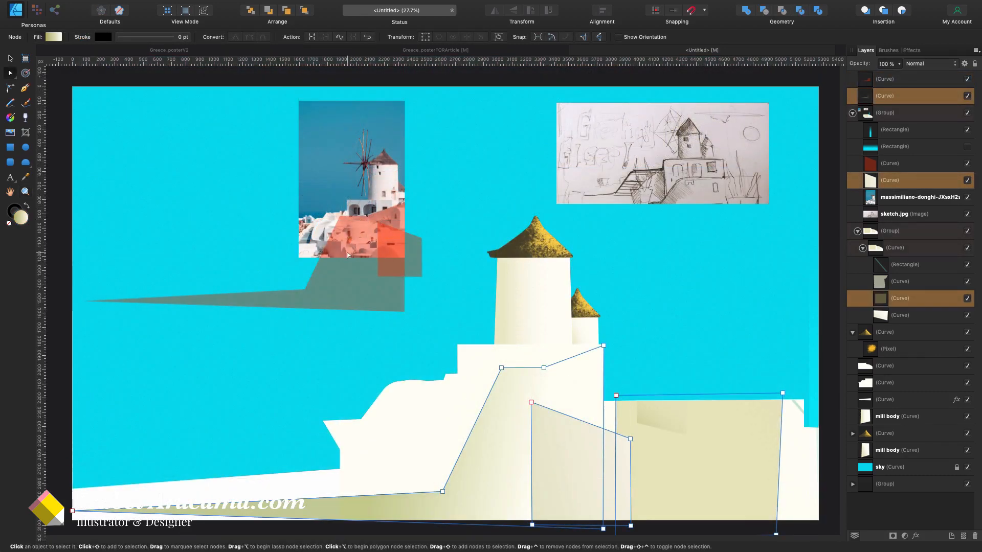
Examine the gradient fill of the selected shadow shapes and the red shadow overlays on the windmill reference photo
click(51, 37)
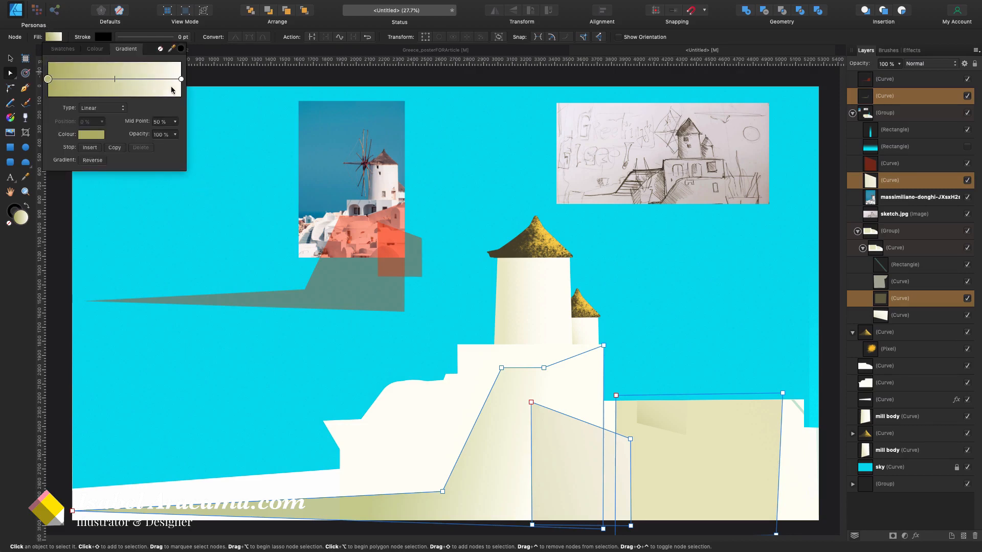
click(366, 280)
key(z)
drag(317, 220, 464, 243)
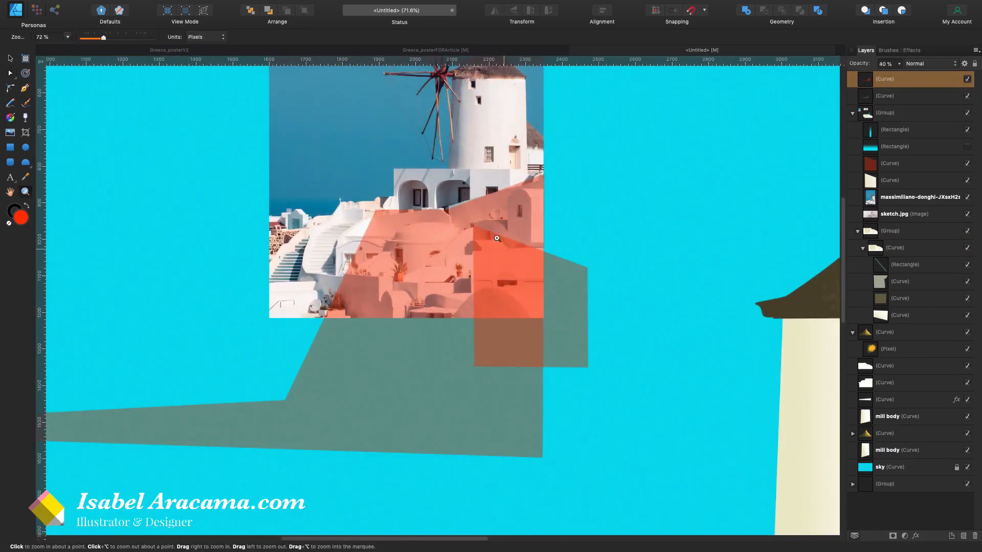
click(587, 274)
key(super+0)
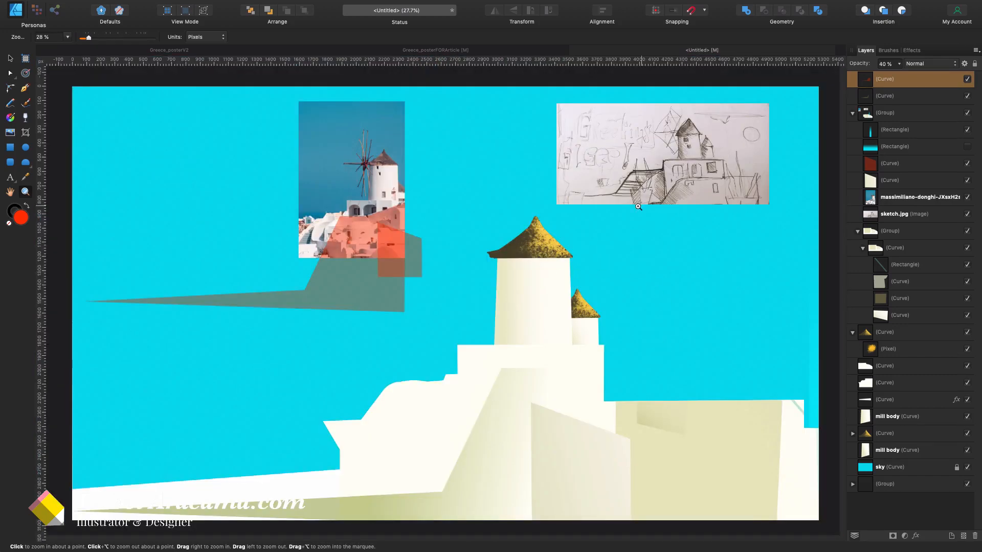
Examine the shaded walls in the illustration and the houses in the windmill photo at 100% zoom
scroll(593, 431, down, 2)
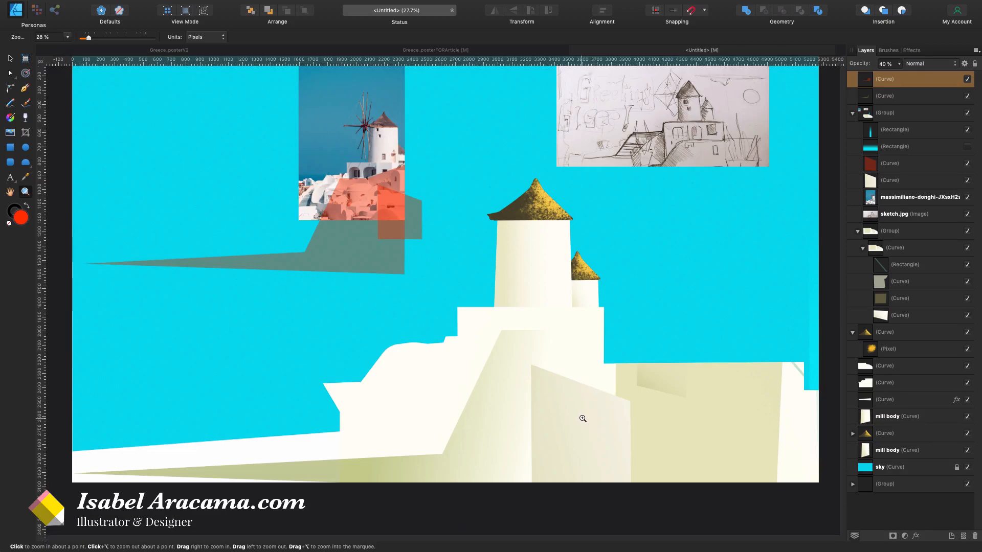
scroll(541, 408, up, 2)
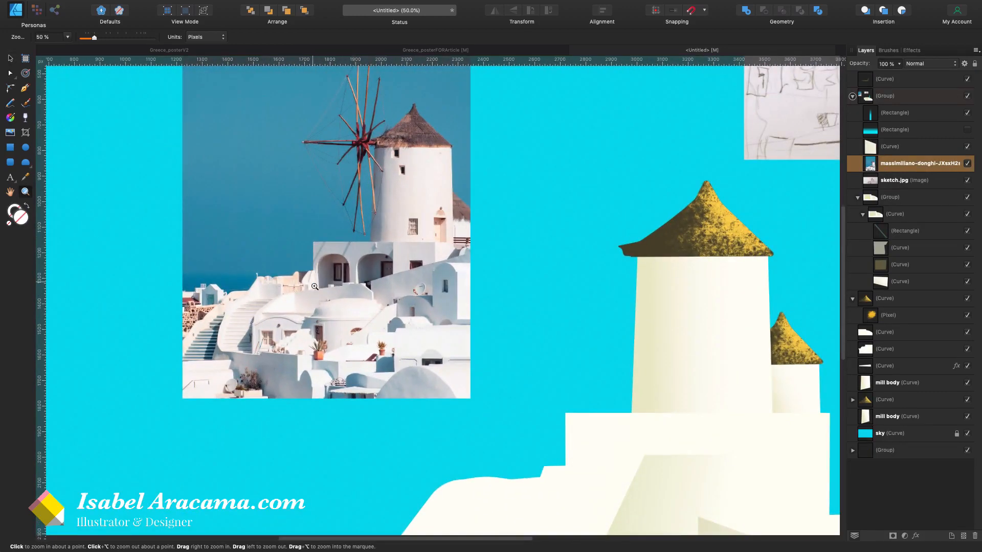
key(super+1)
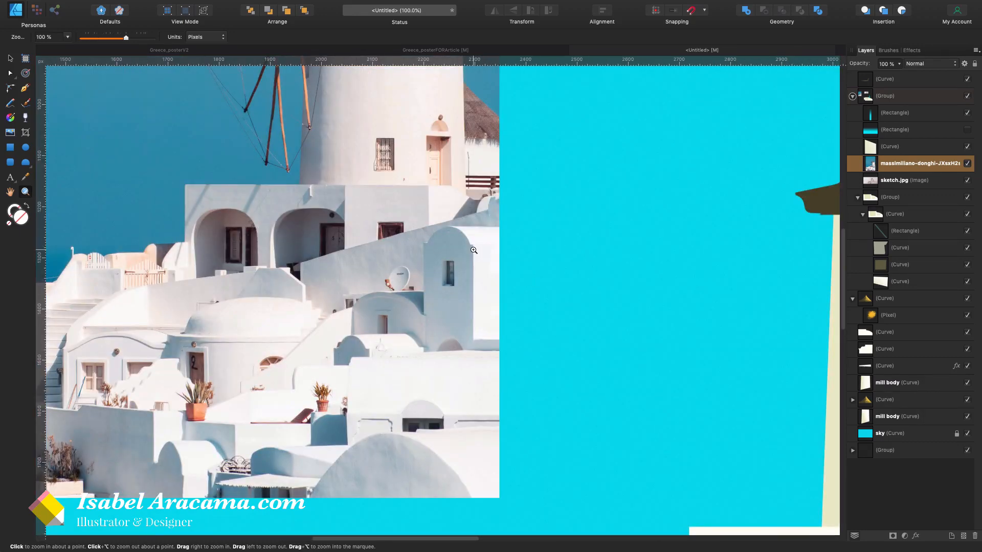
Try pasting the three rounded-rectangle windows above the reference photo layer and check the middle one
key(super+0)
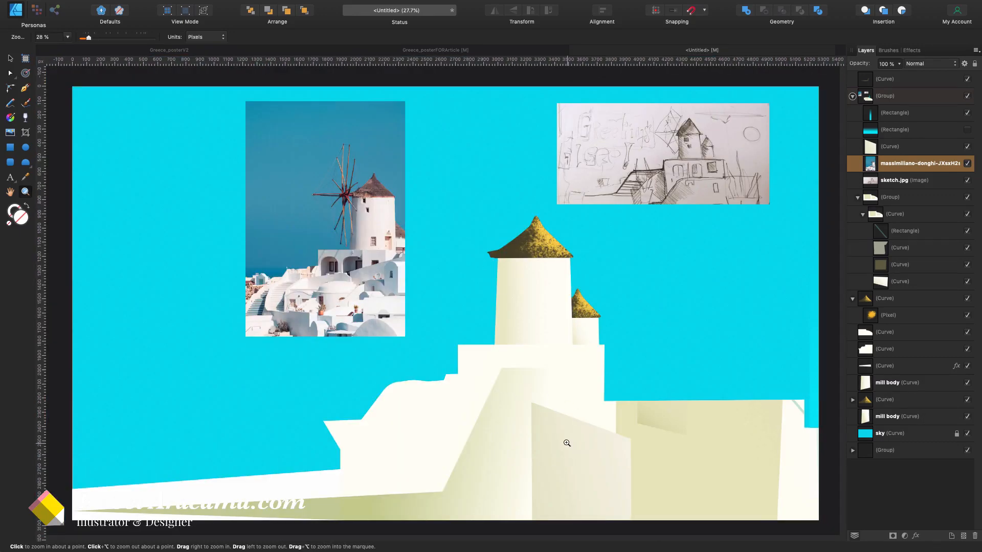
key(super+v)
key(v)
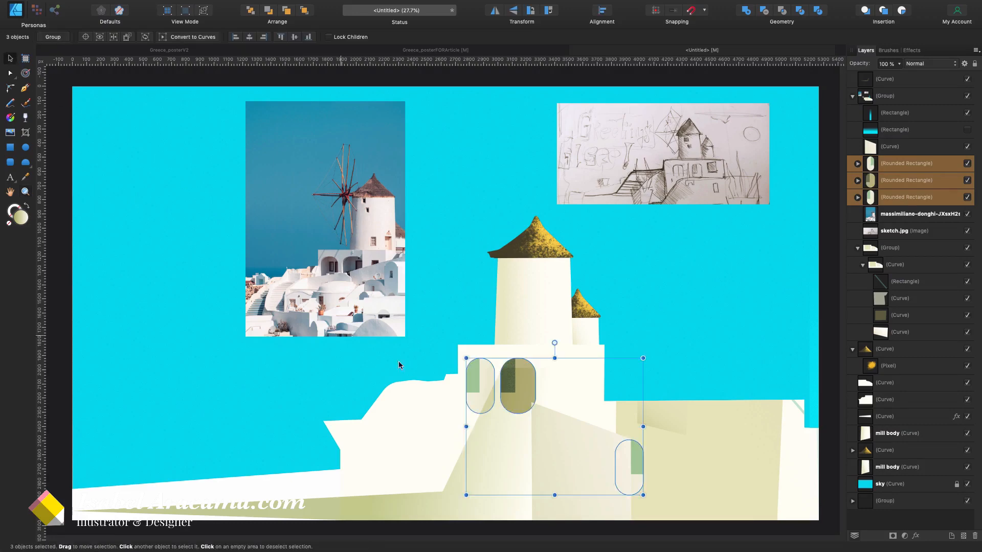
click(529, 391)
click(525, 370)
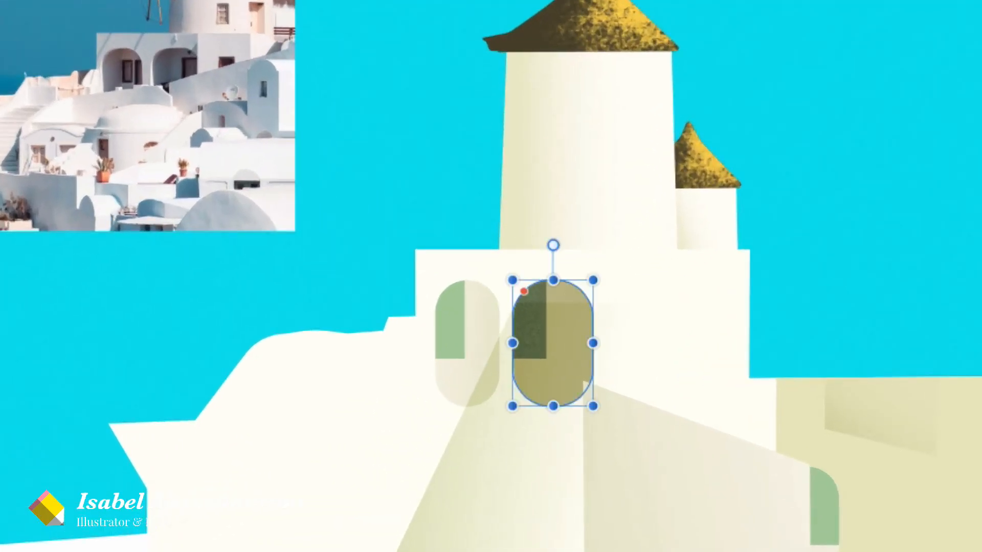
click(981, 205)
shift+click(981, 205)
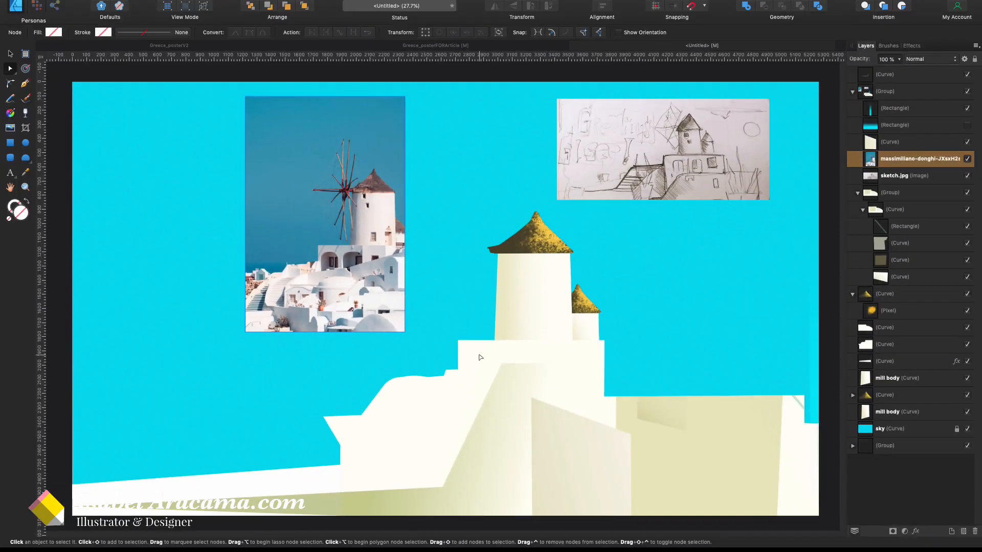
Paste the three rounded-rectangle windows directly above the house wall curve and bring the one on the lower wall to the front
click(481, 357)
key(ctrl+v)
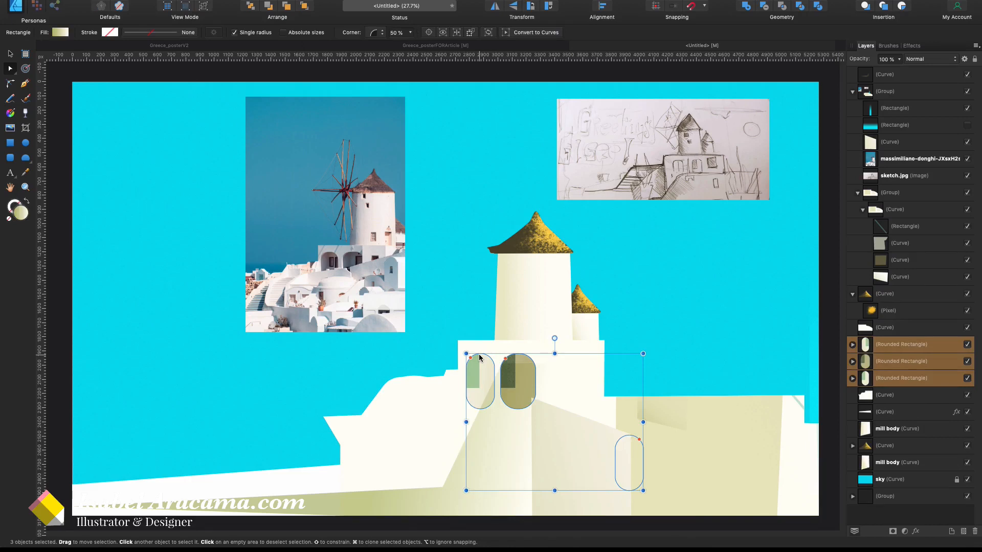
click(916, 348)
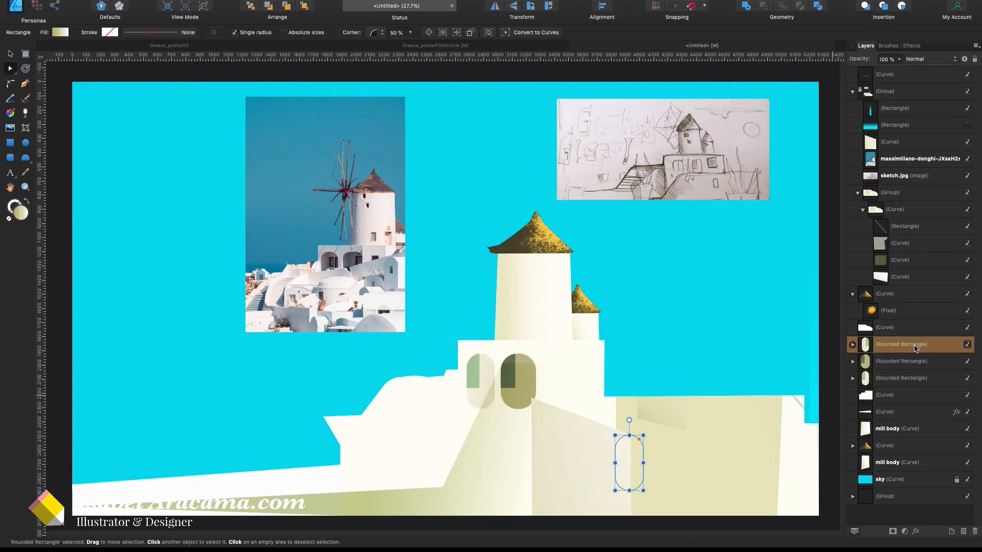
key(ctrl+shift+bracketright)
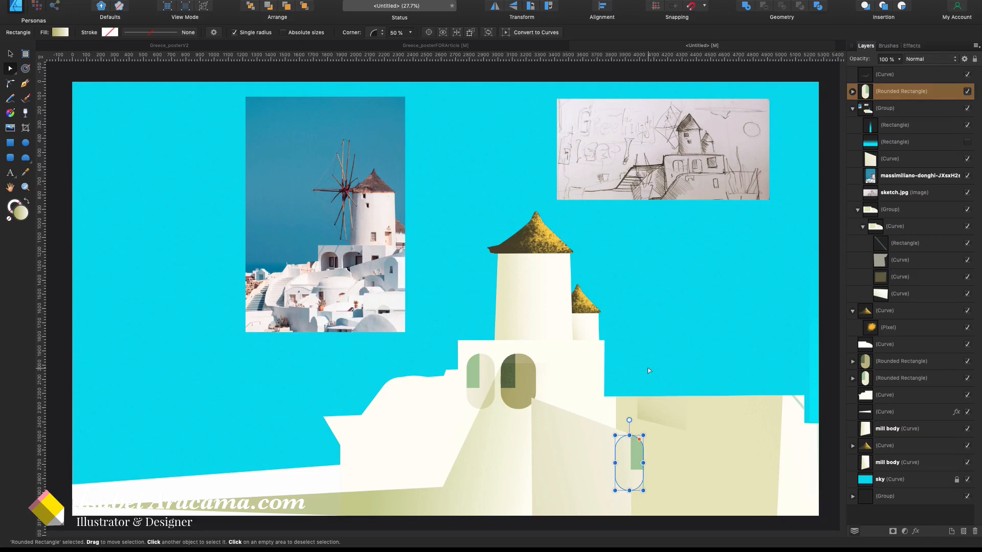
click(647, 368)
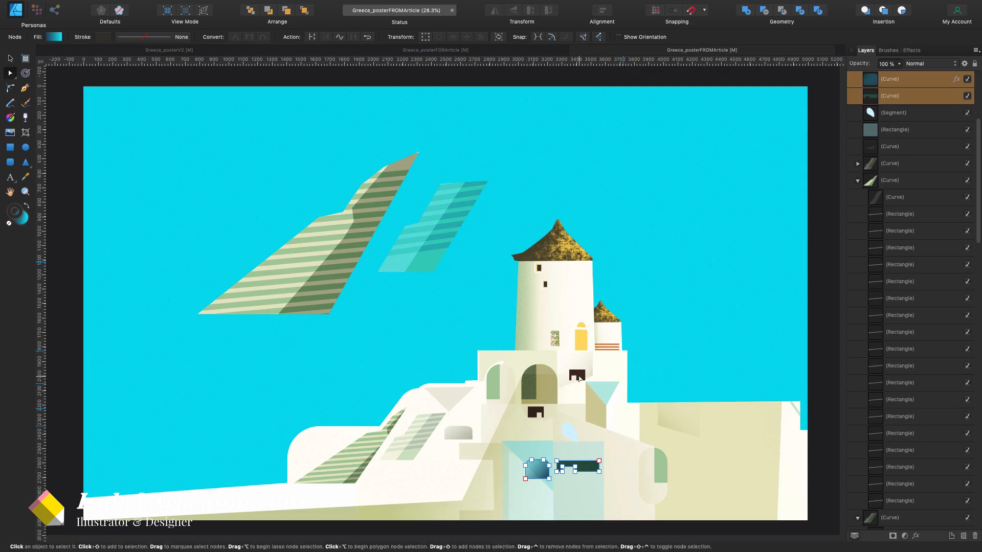
Examine the windows and shadow shapes of the lower houses up close, including the grey arched window on the white wall
key(z)
drag(579, 387, 726, 287)
scroll(613, 463, down, 5)
scroll(613, 462, down, 2)
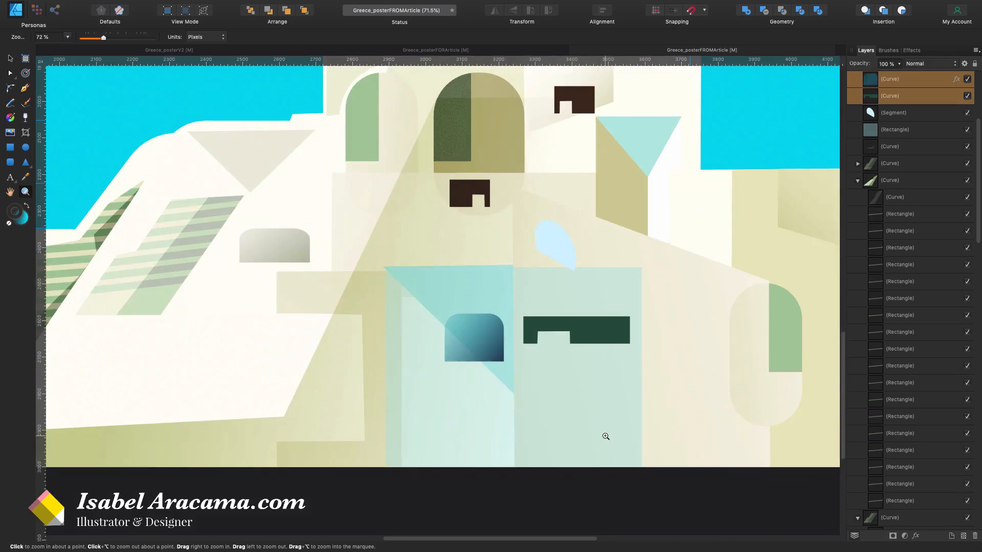
key(a)
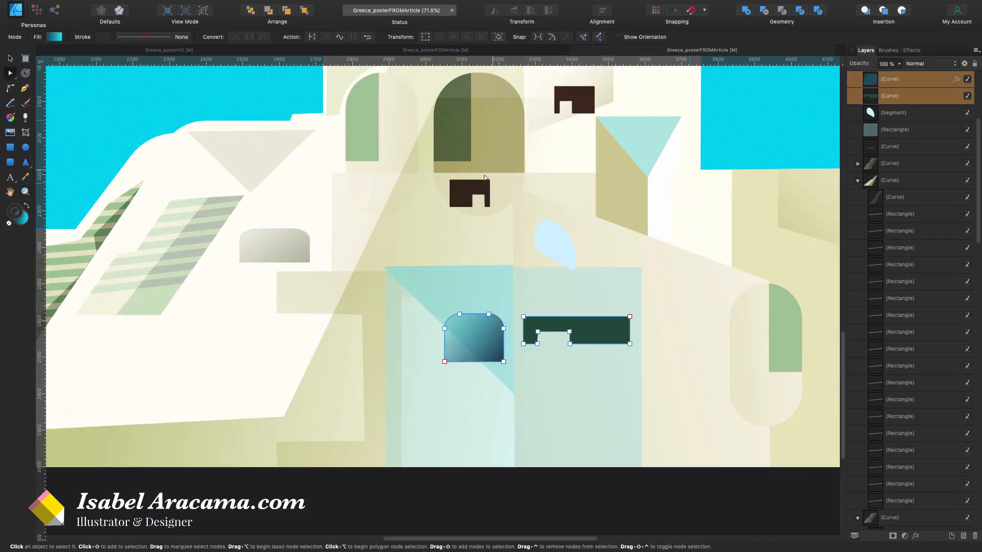
scroll(449, 336, down, 1)
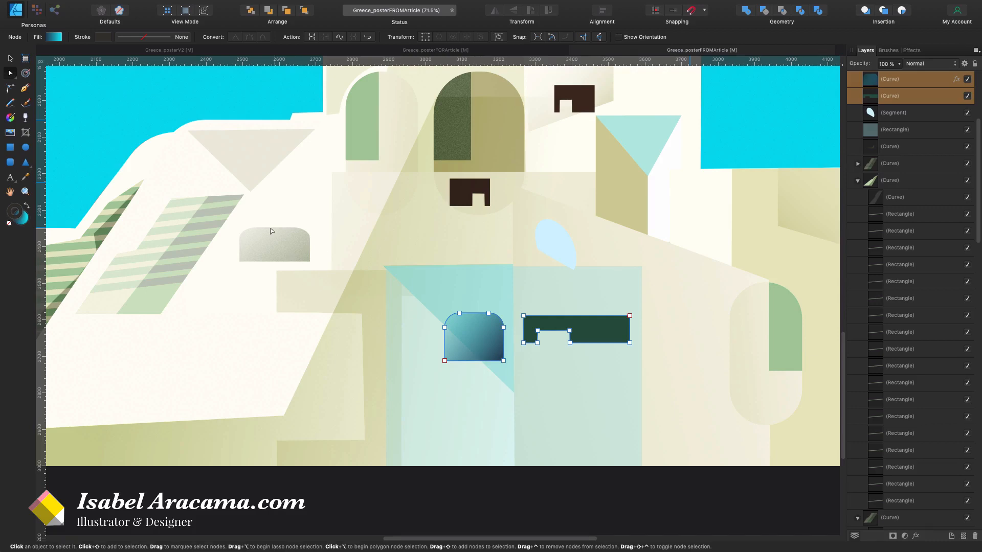
click(266, 248)
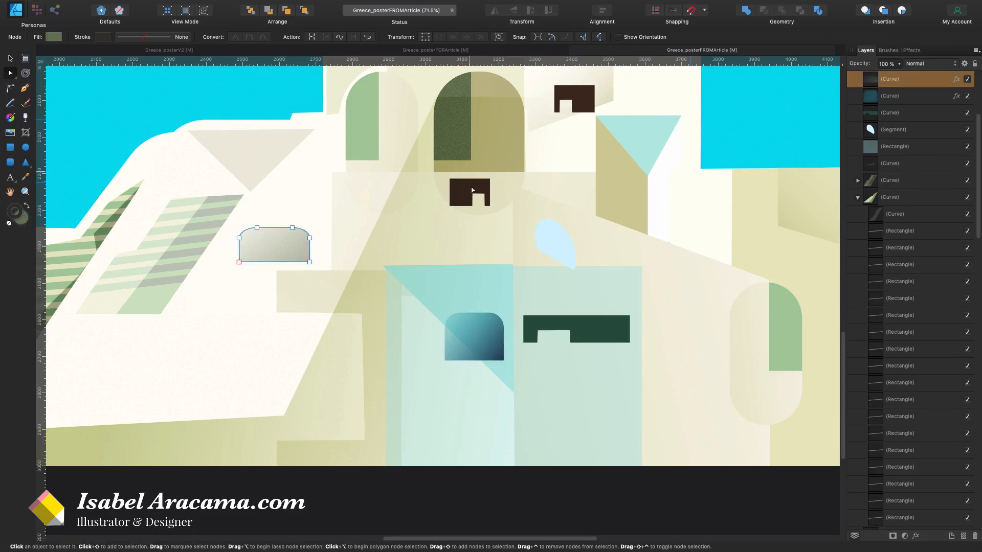
scroll(437, 301, up, 5)
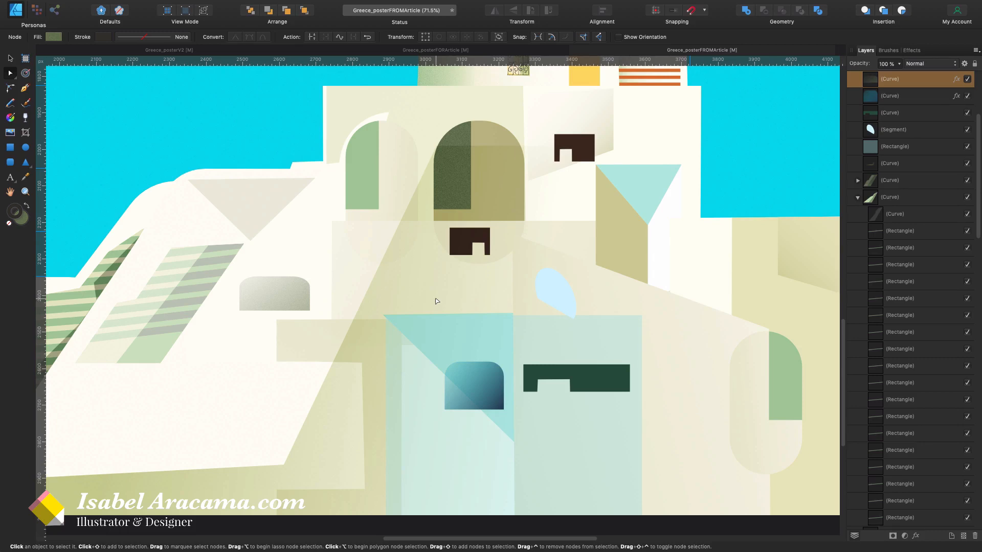
Inspect the green stripe rectangles nested inside the larger striped shape in the sky and their parent curve
key(super+0)
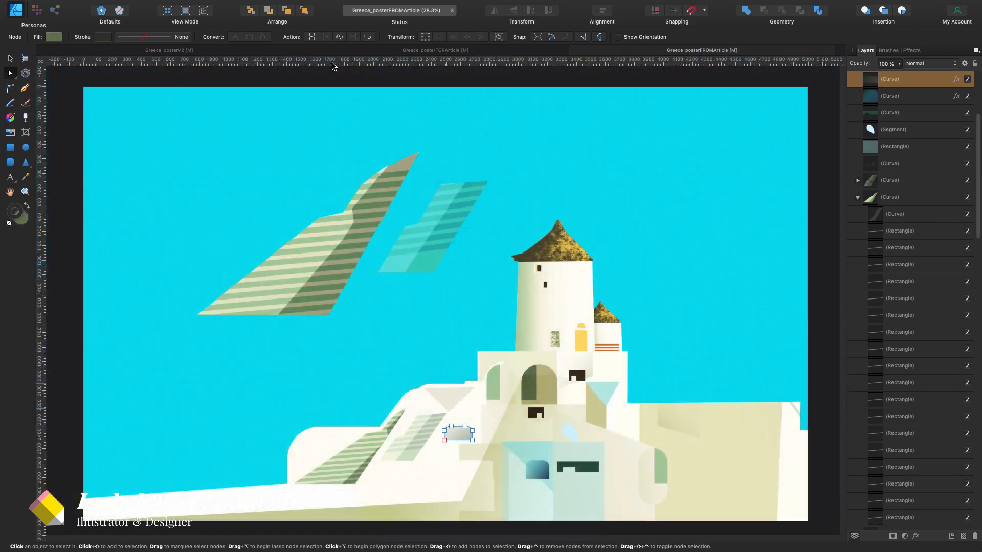
click(348, 358)
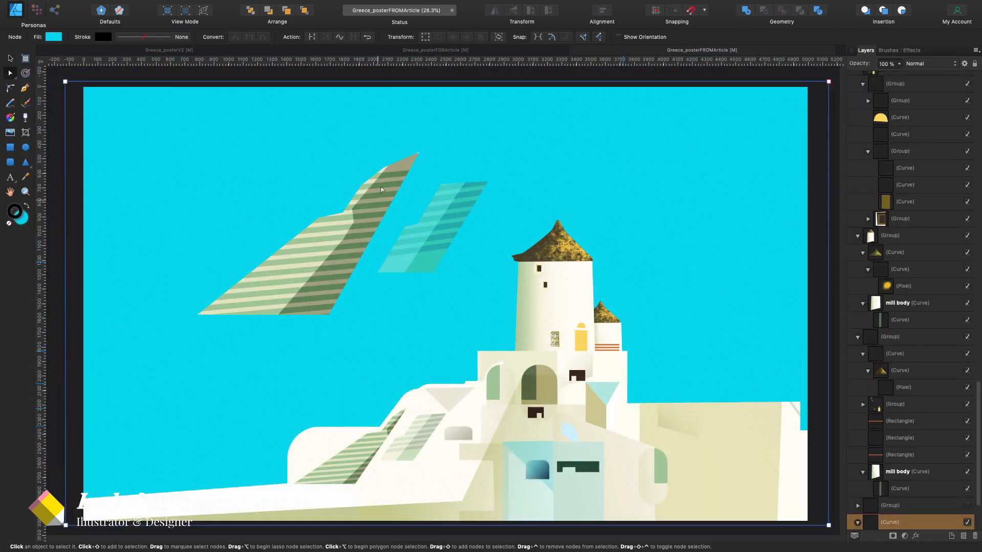
click(268, 310)
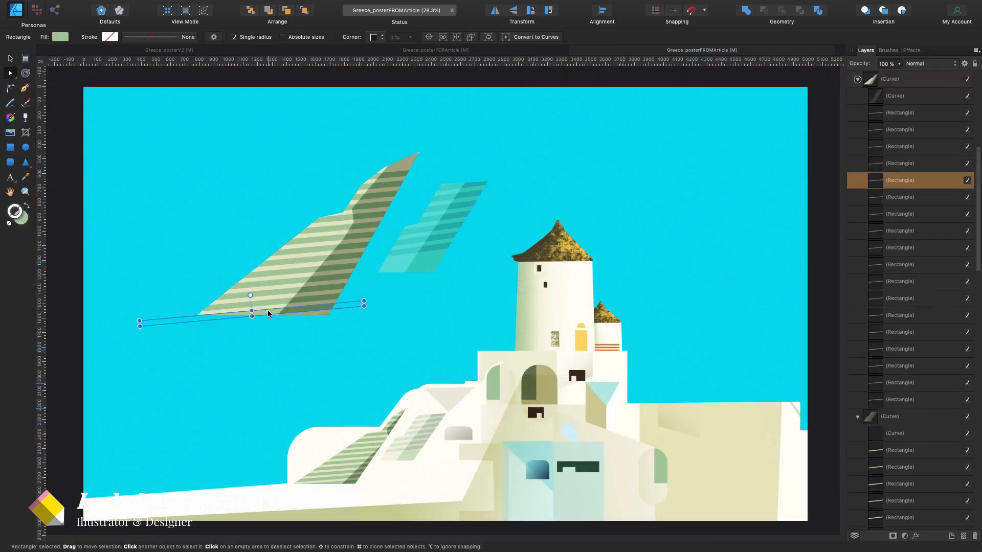
shift+click(278, 298)
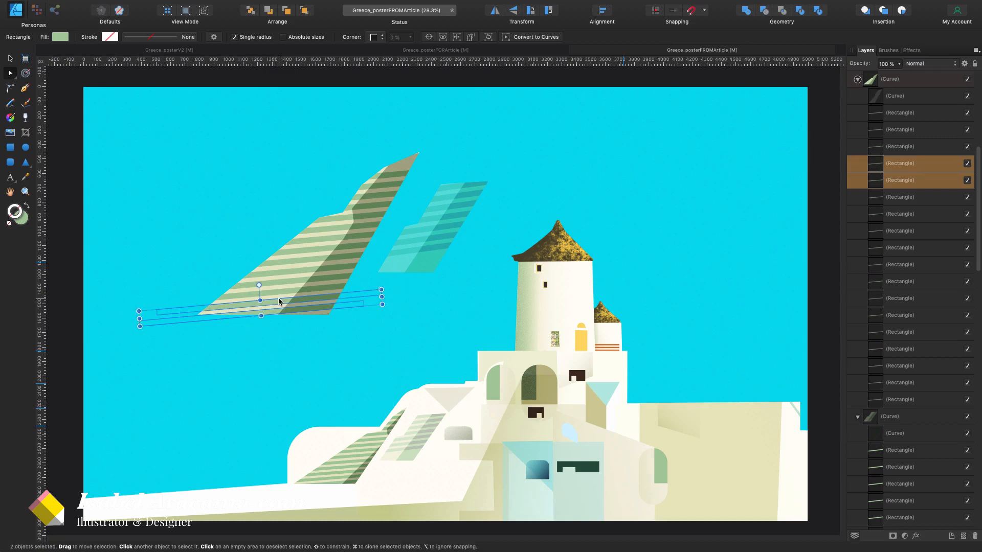
shift+click(283, 288)
shift+click(288, 280)
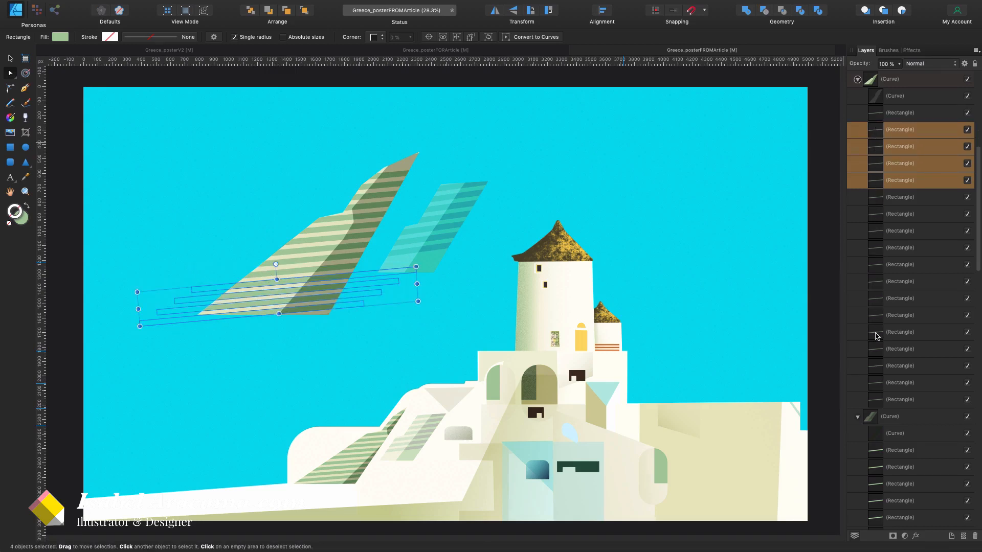
click(880, 79)
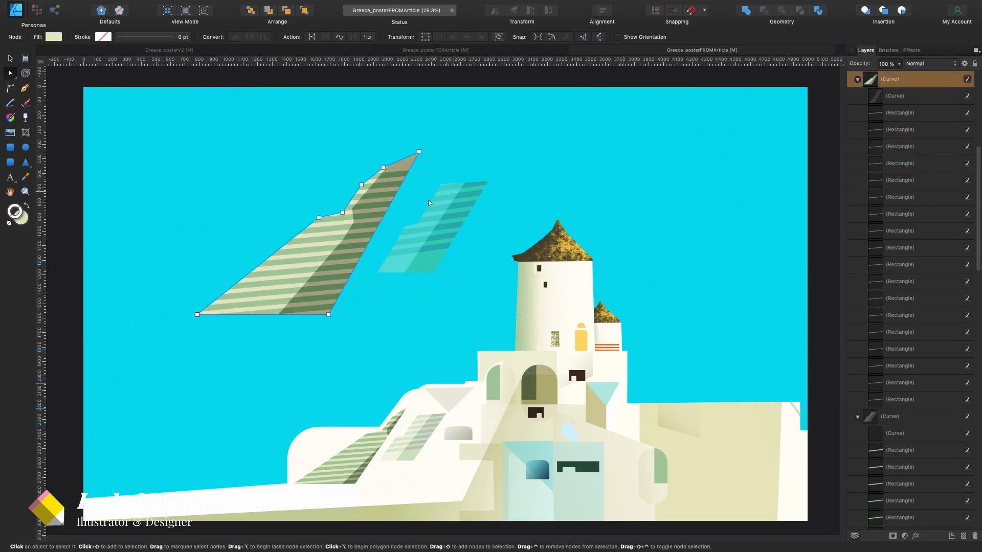
Undo the moves of the two striped shapes to put them back on the white house, and inspect their layers
click(452, 216)
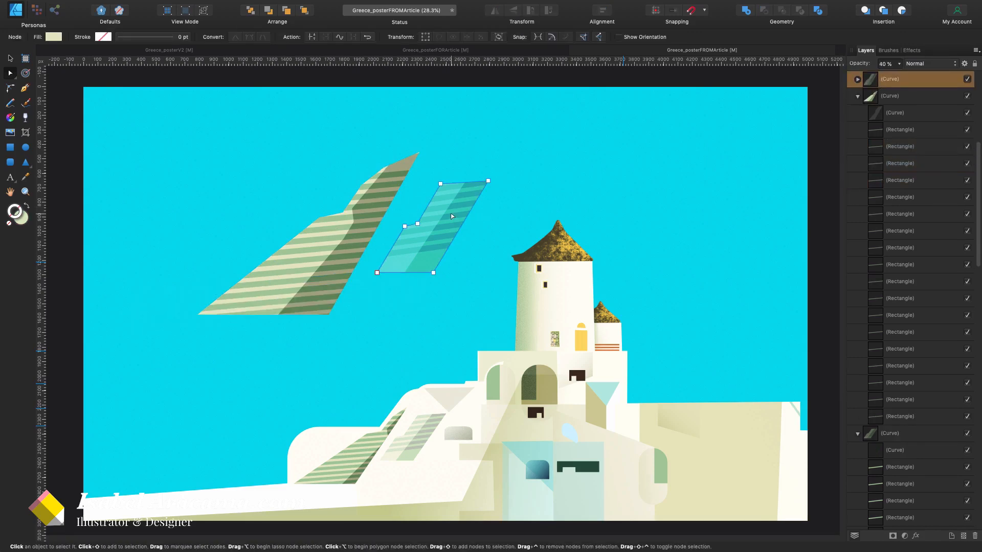
key(v)
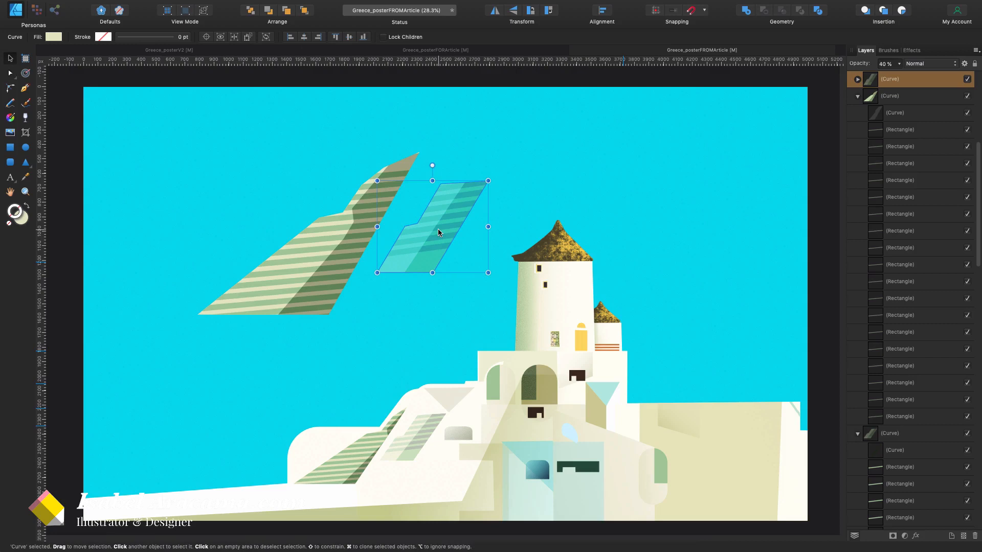
shift+click(359, 241)
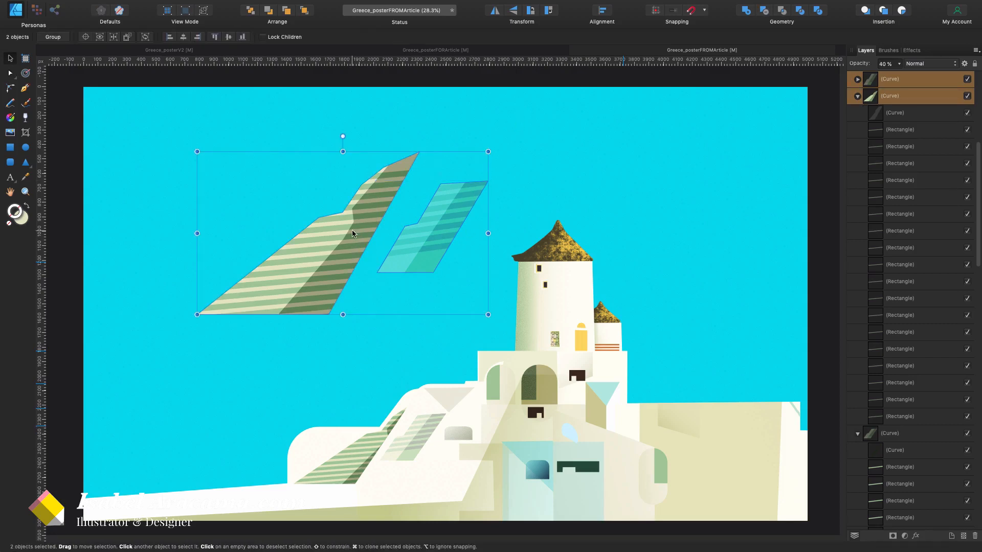
key(super+z)
click(890, 298)
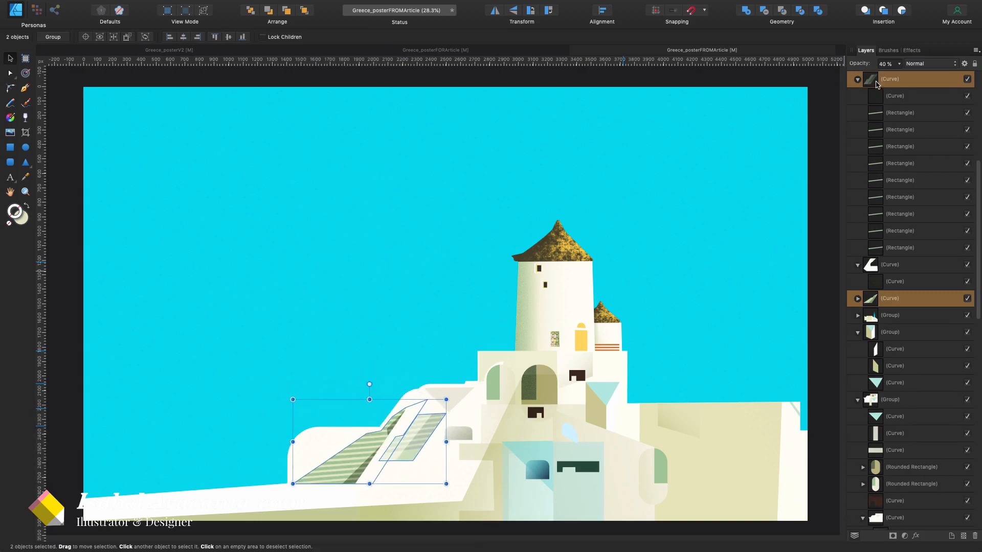
click(871, 269)
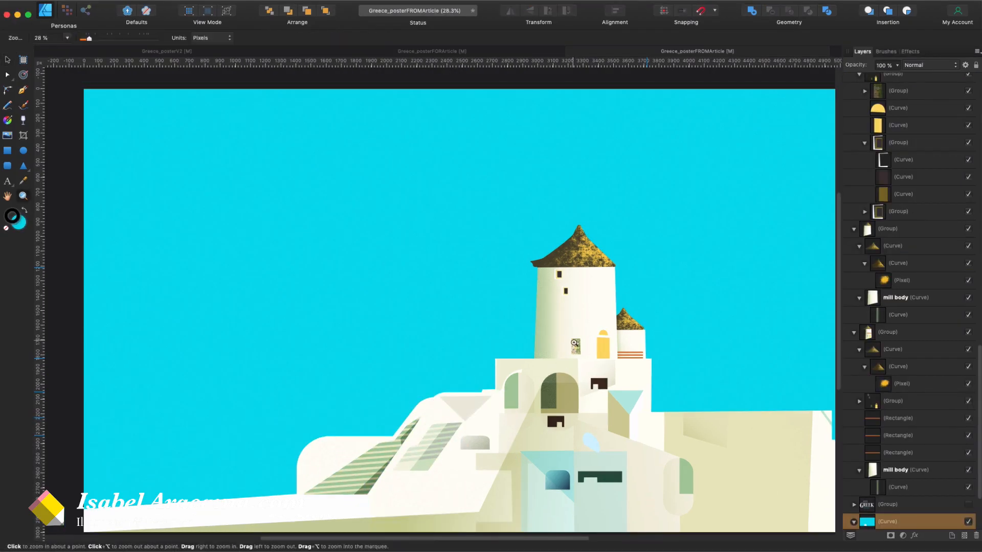
Inspect the nested pixel layers of the ornate grille window on the large mill up close
click(770, 202)
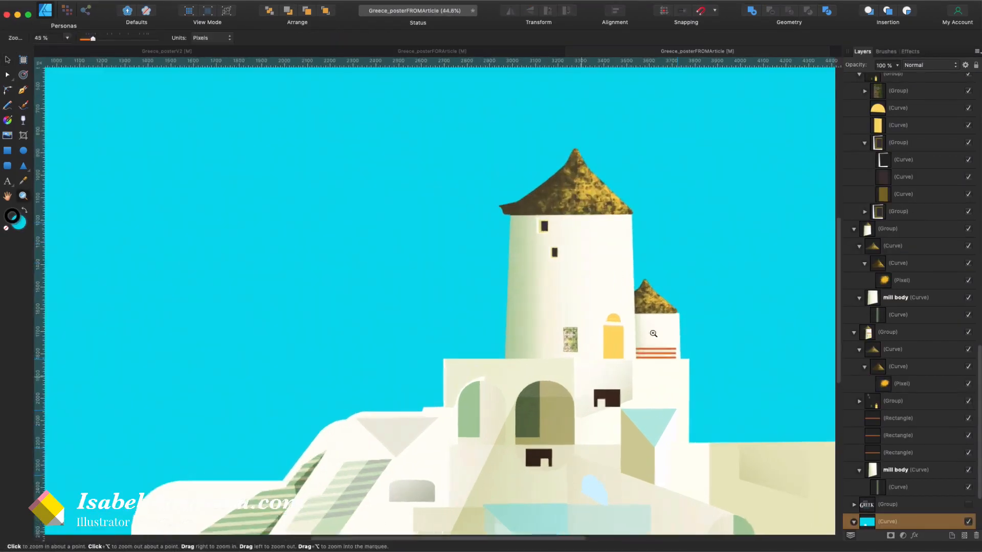
click(770, 202)
click(608, 252)
key(a)
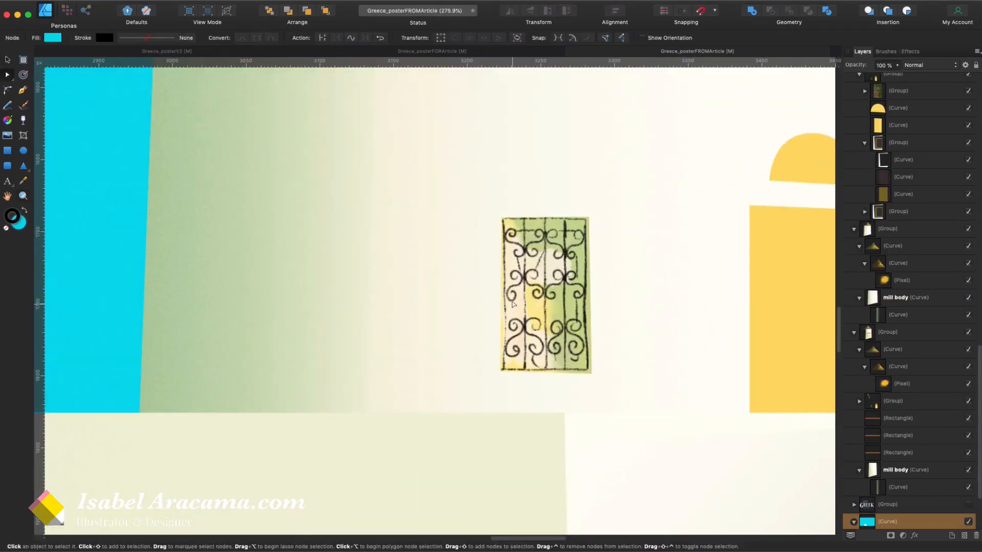
click(529, 286)
double_click(529, 285)
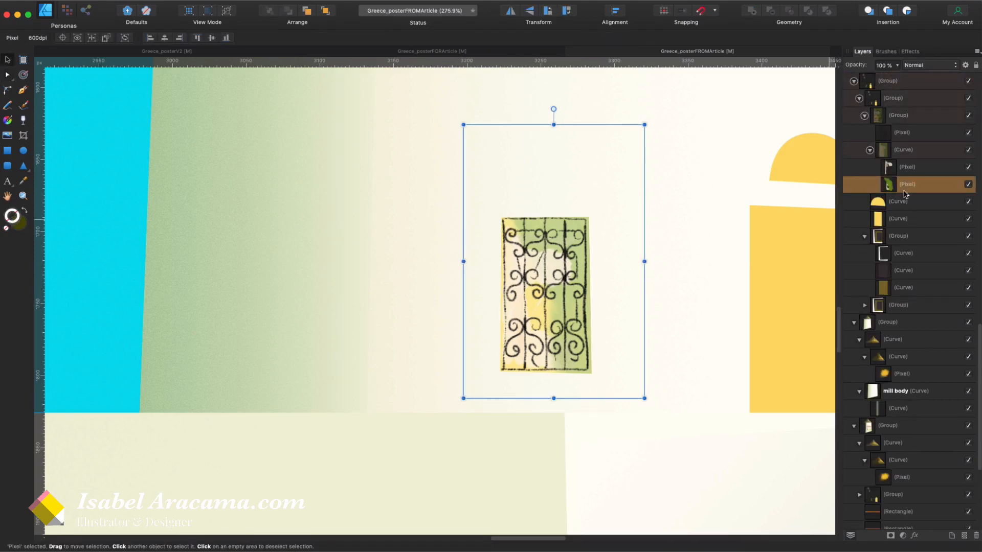
click(904, 134)
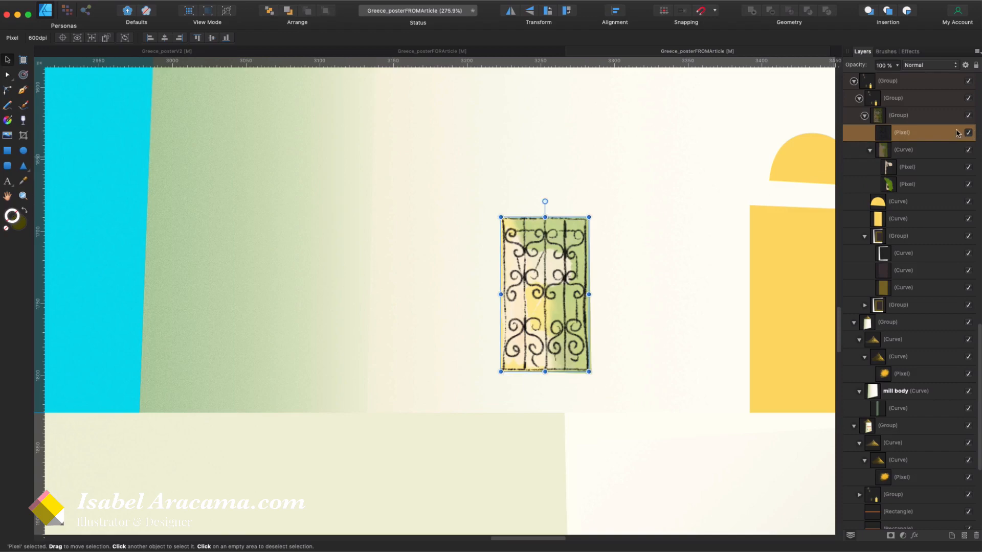
Move the black grille off the painted window background, undo the move and select the whole window group
drag(569, 279, 434, 260)
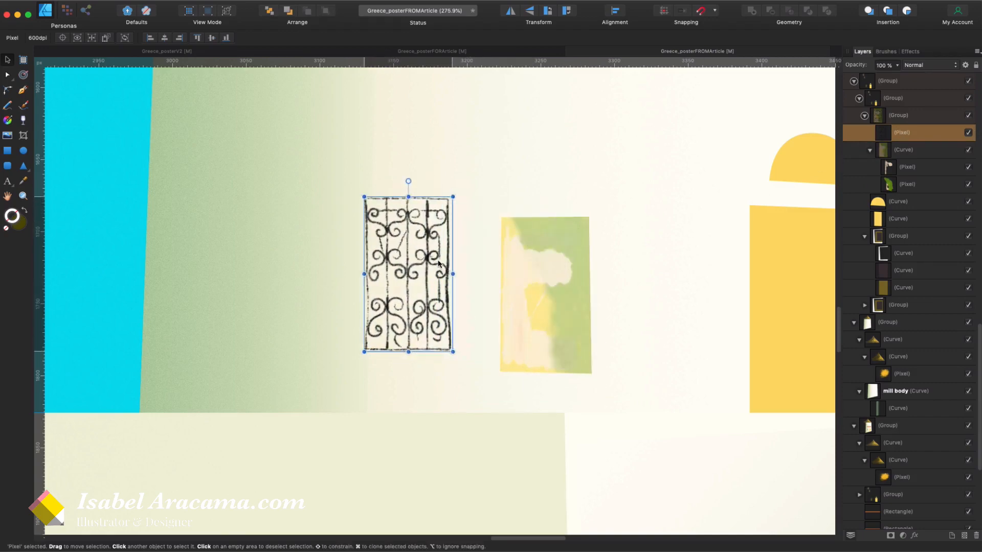
key(super+z)
click(899, 115)
scroll(723, 270, up, 10)
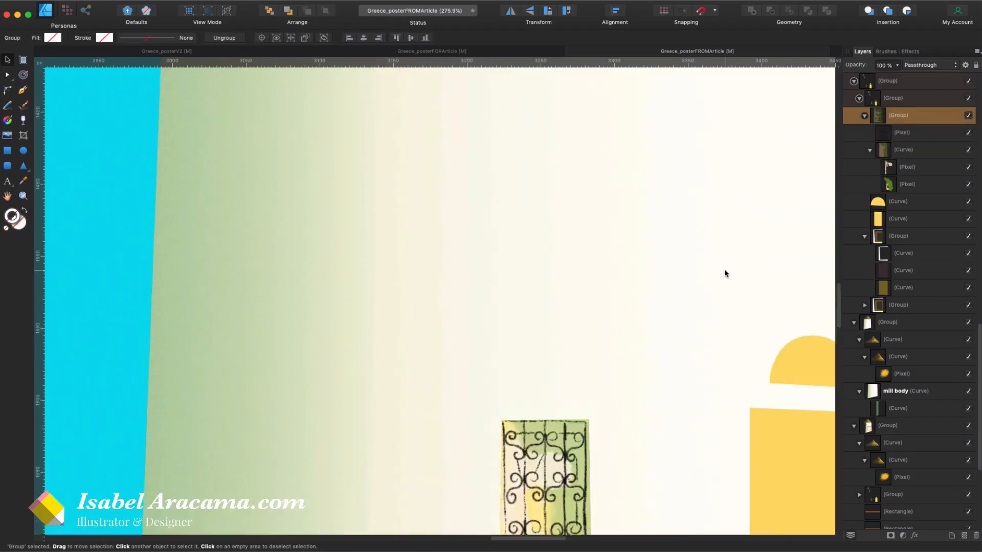
Examine the sky and sea overlay shapes and the blend mode of the sun ellipse
click(342, 178)
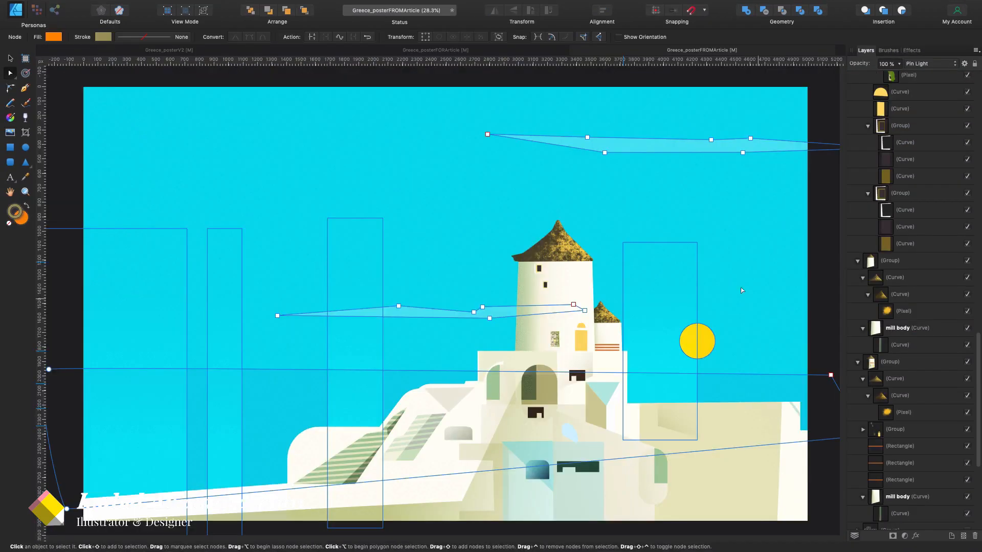
click(158, 327)
click(406, 74)
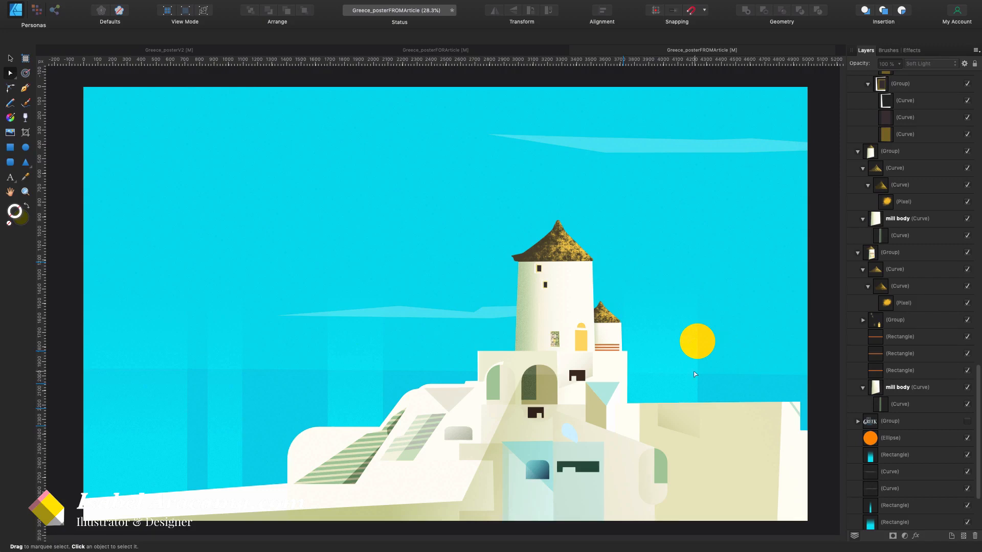
click(706, 344)
click(683, 349)
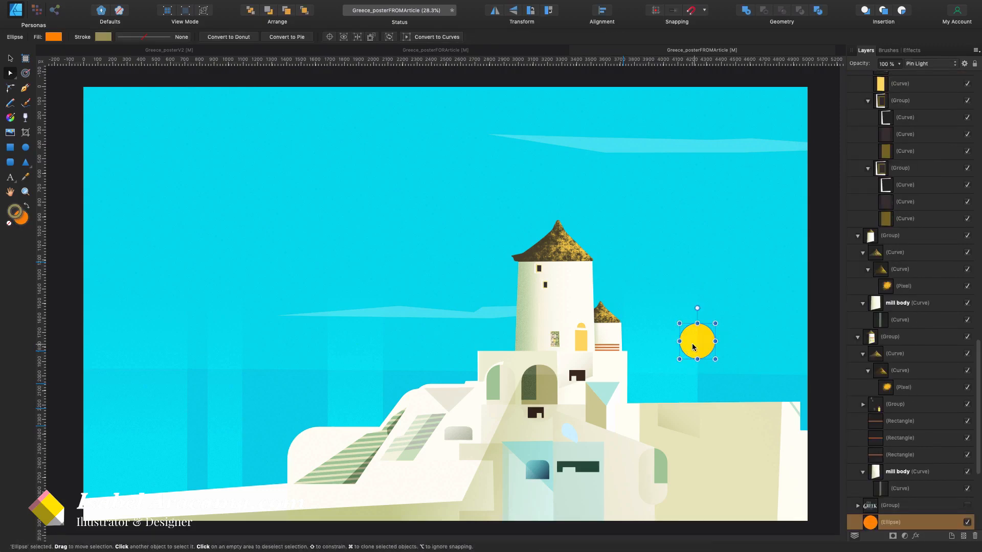
Try moving a lower-edge node of the upper cloud shape, undo it and look through the layer stack
click(603, 152)
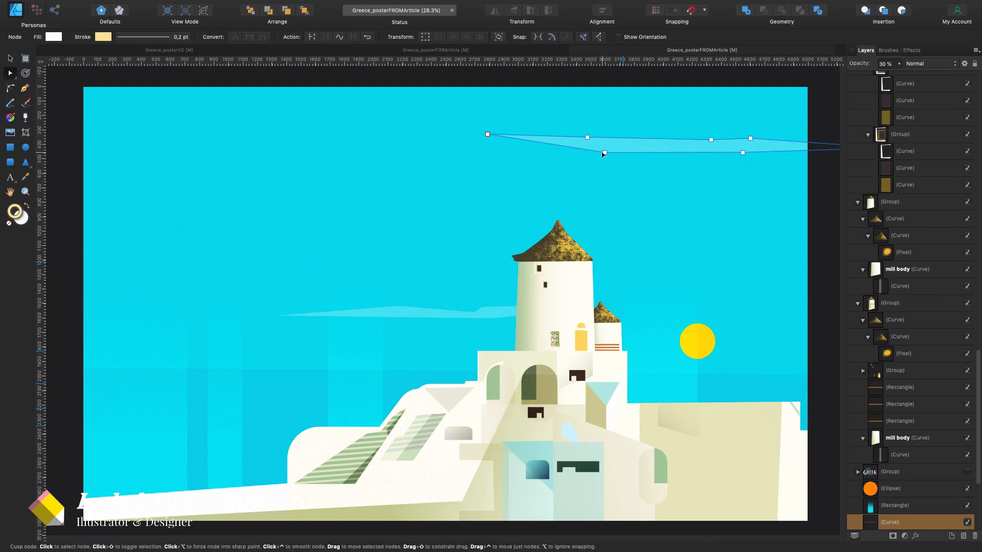
drag(603, 152, 685, 165)
key(super+z)
scroll(741, 245, up, 1)
scroll(920, 378, up, 10)
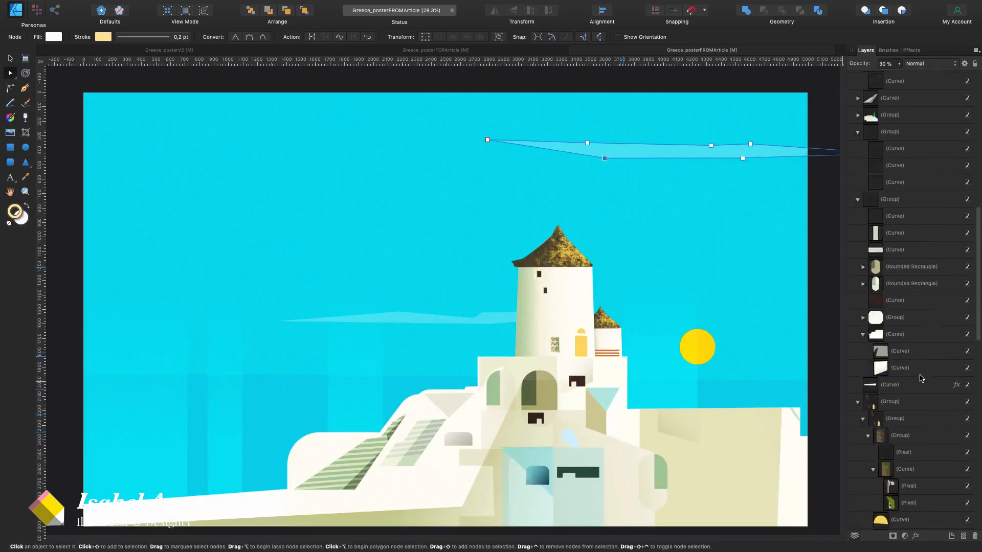
Select the lower cloud shape beside the large mill to view its nodes, and clear the selection
click(486, 316)
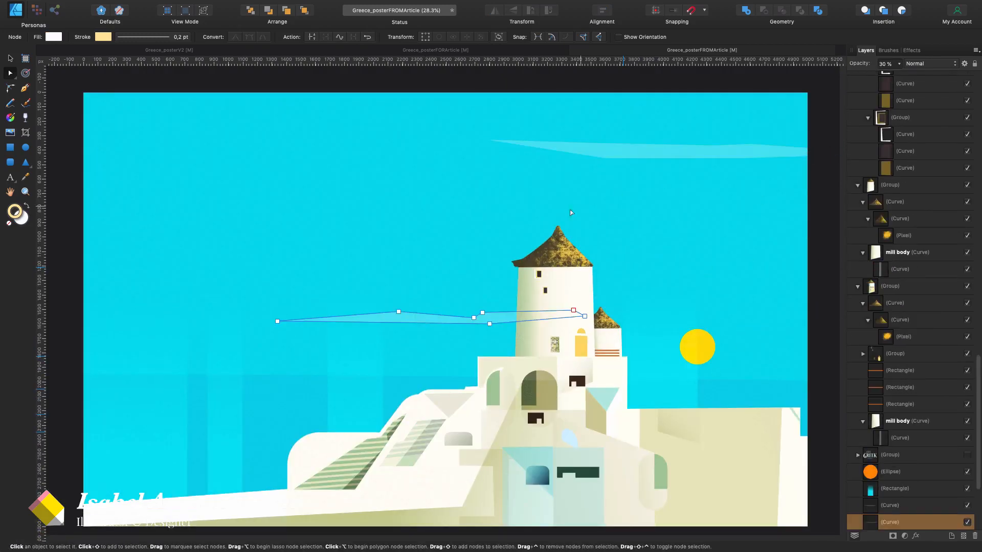
key(super+d)
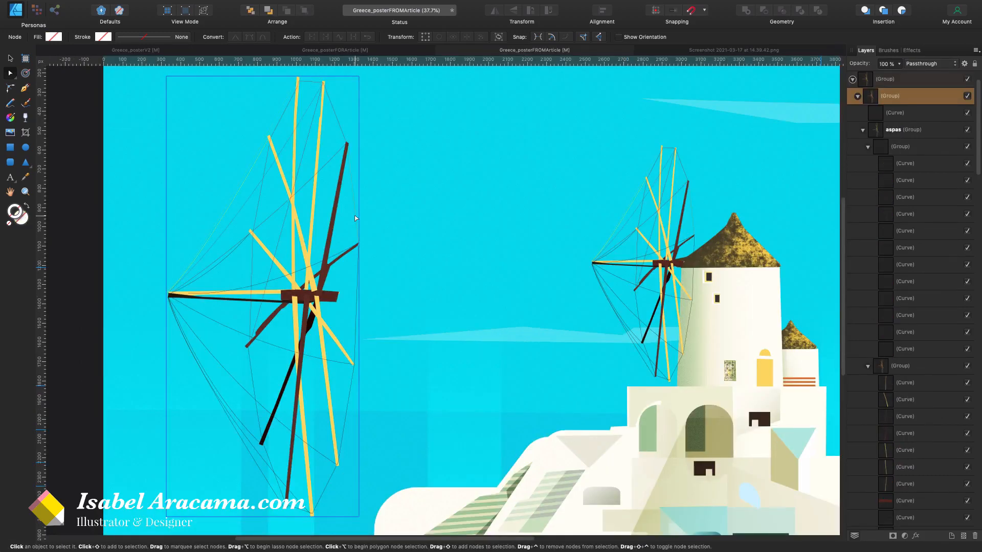
Try pulling an end node of the outer rope curve away from the enlarged mill blades and undo it
click(354, 329)
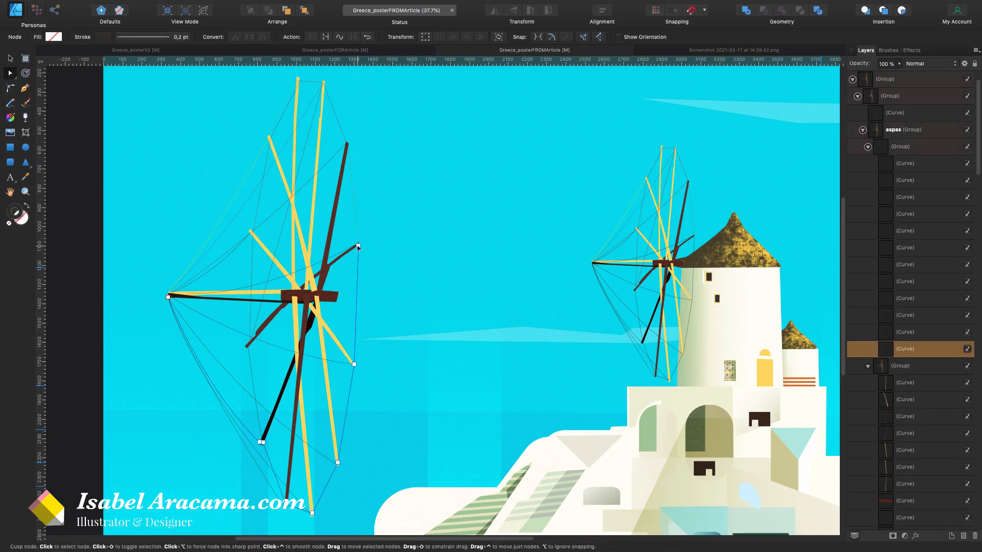
drag(358, 247, 472, 367)
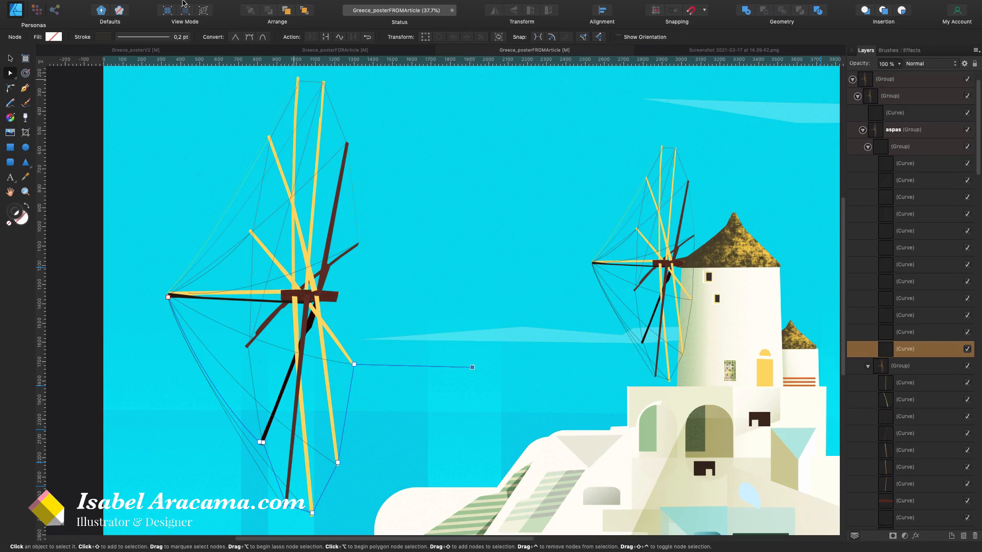
key(super+z)
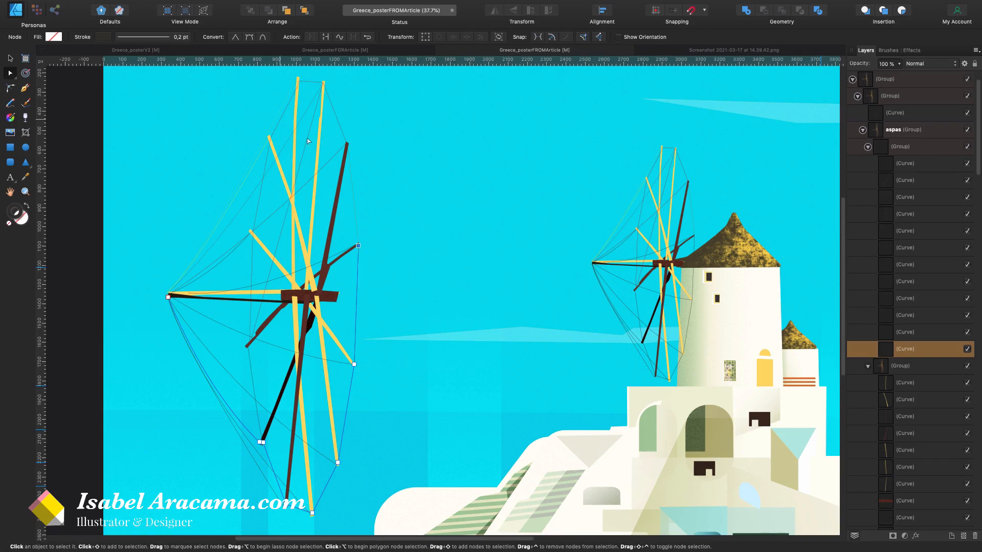
Move the upper dark brown blade off the enlarged mill blades, undo the move and clear the selection
click(341, 181)
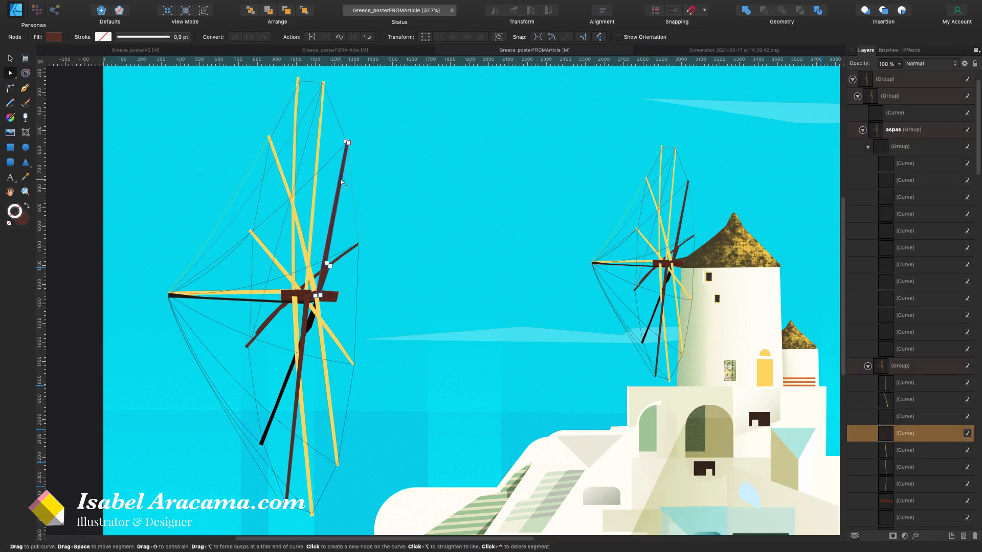
key(v)
drag(341, 181, 488, 176)
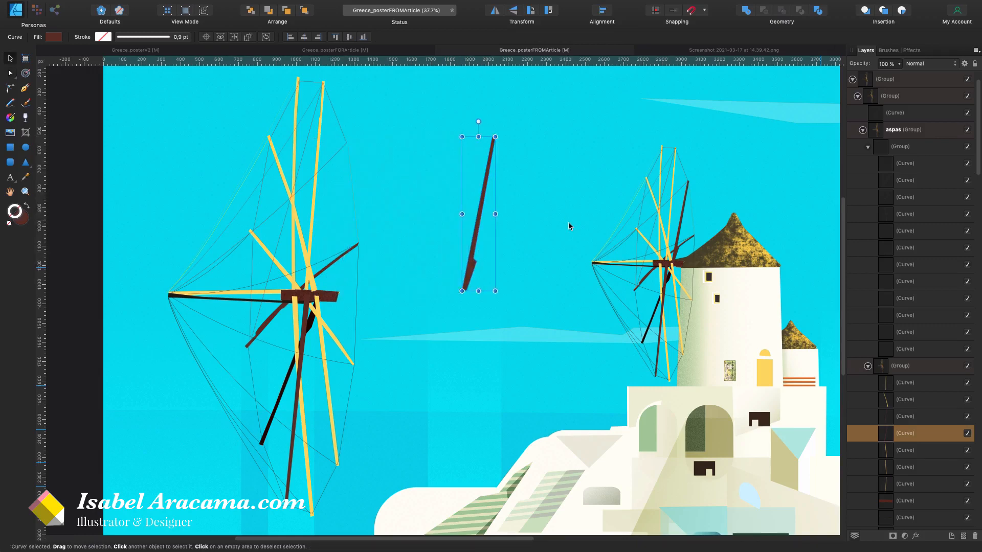
key(a)
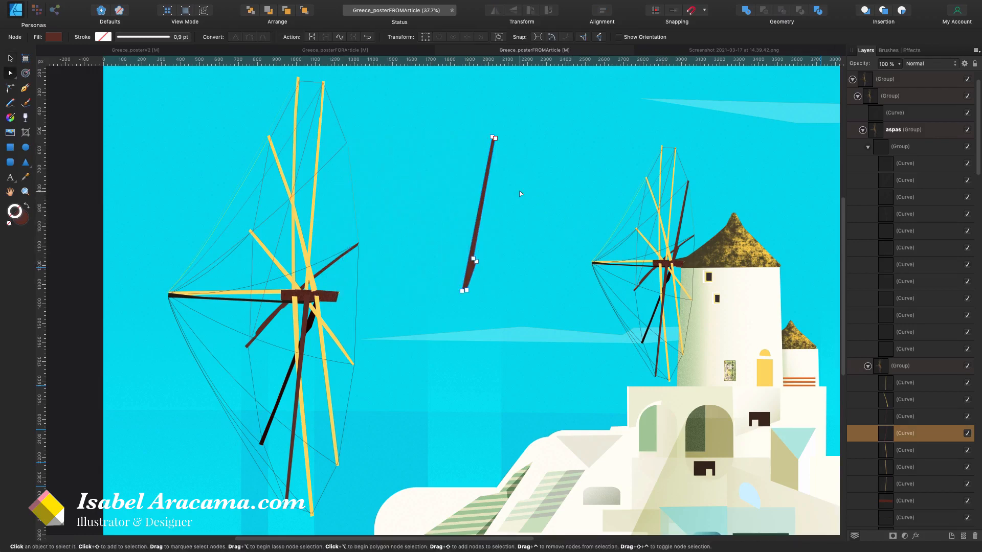
key(super+z)
click(409, 180)
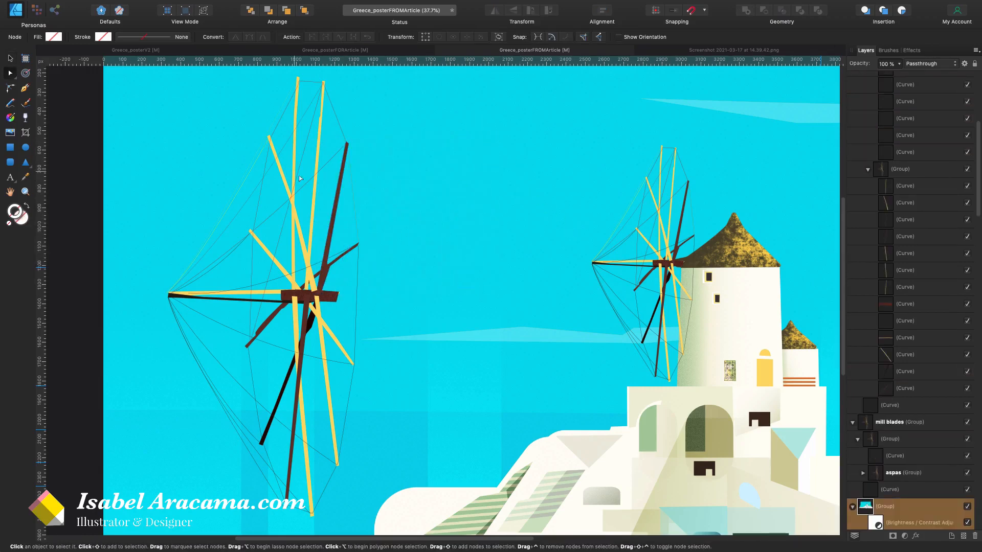
Check a single rope curve in the enlarged mill blades, and scale the whole blade group slightly from its corner
click(217, 324)
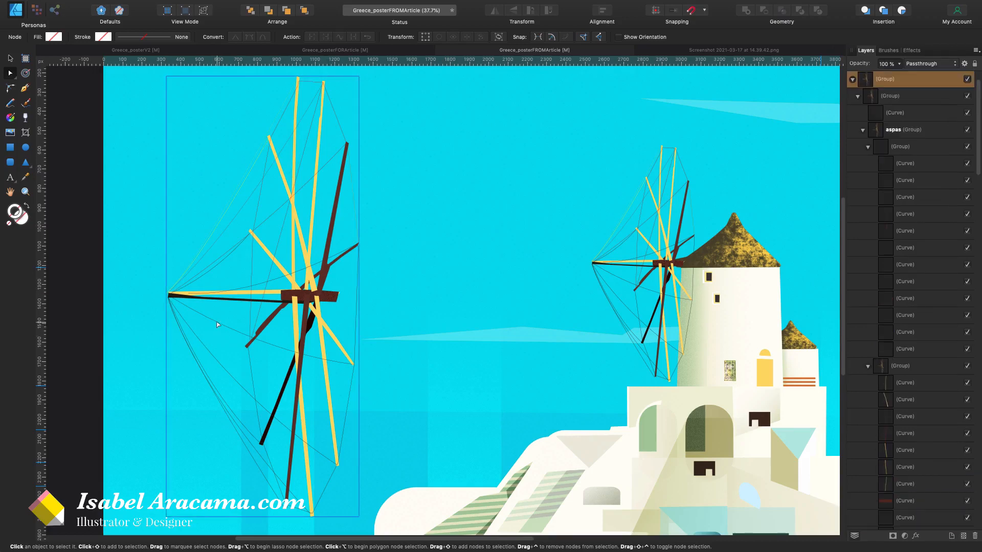
click(217, 325)
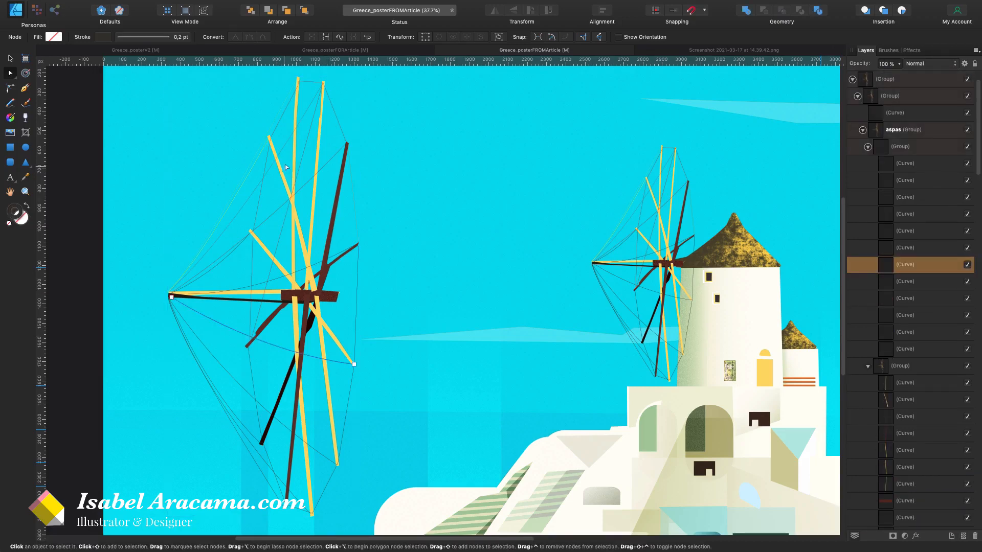
key(v)
click(388, 235)
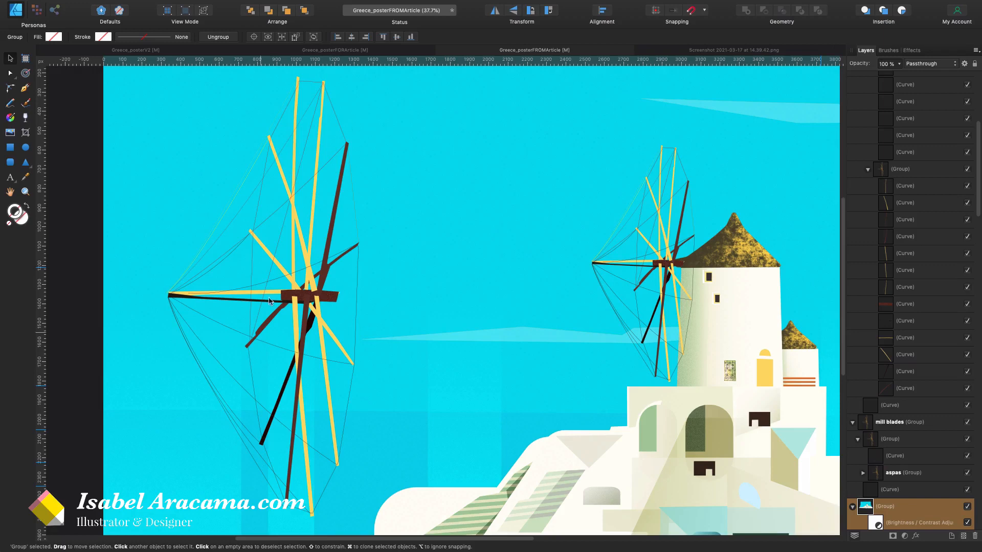
click(324, 266)
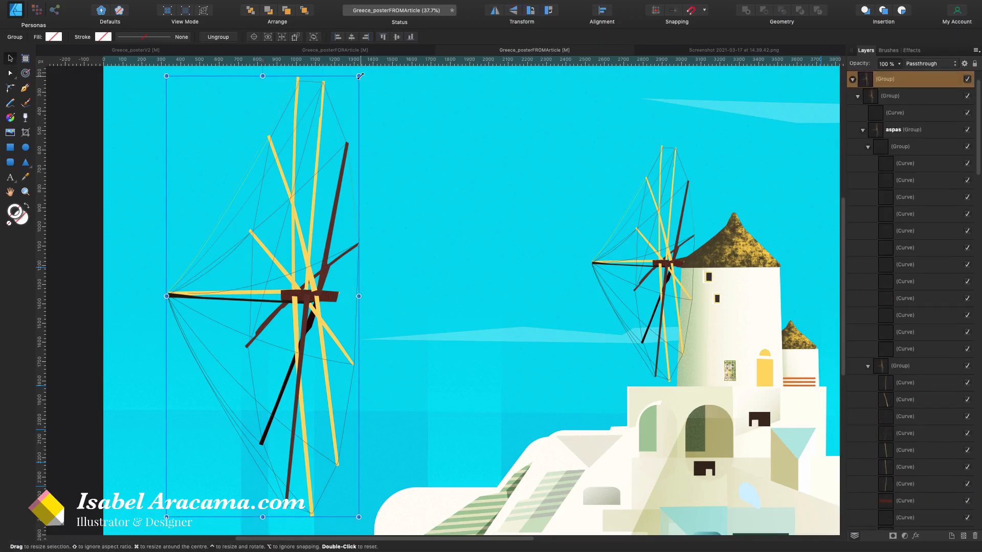
drag(360, 76, 348, 80)
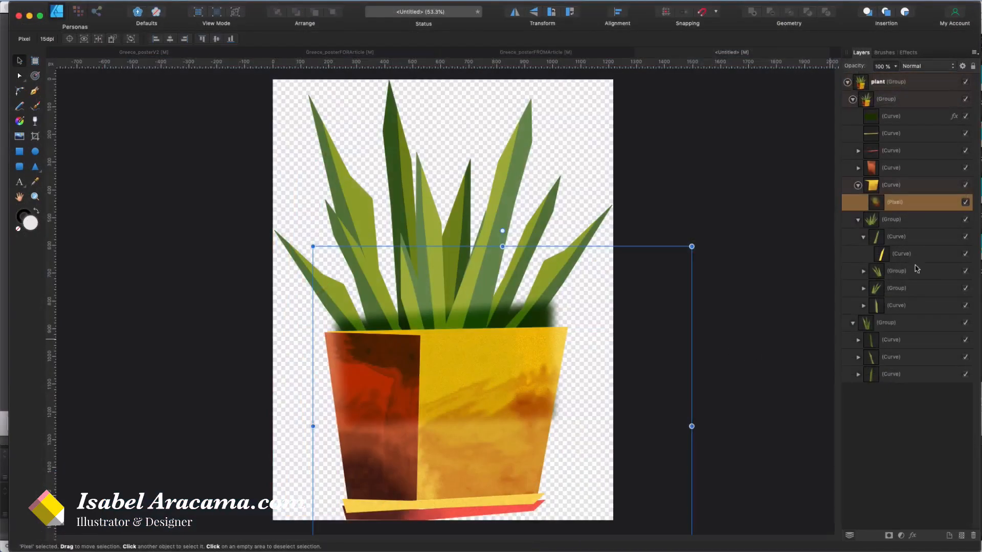
Shift the pixel texture nested in the plant pot's yellow face up within its shape and undo the move
click(876, 188)
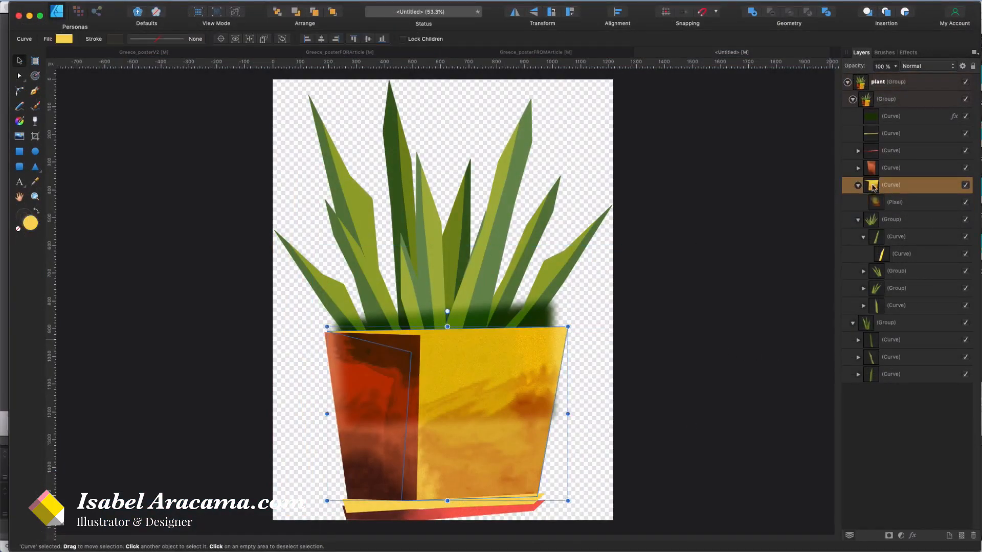
click(890, 203)
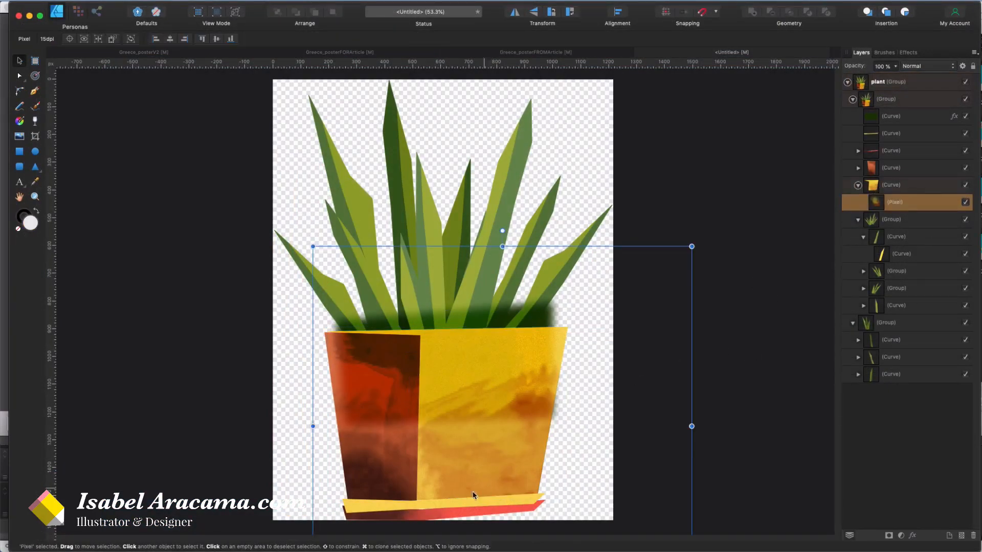
drag(495, 453, 476, 400)
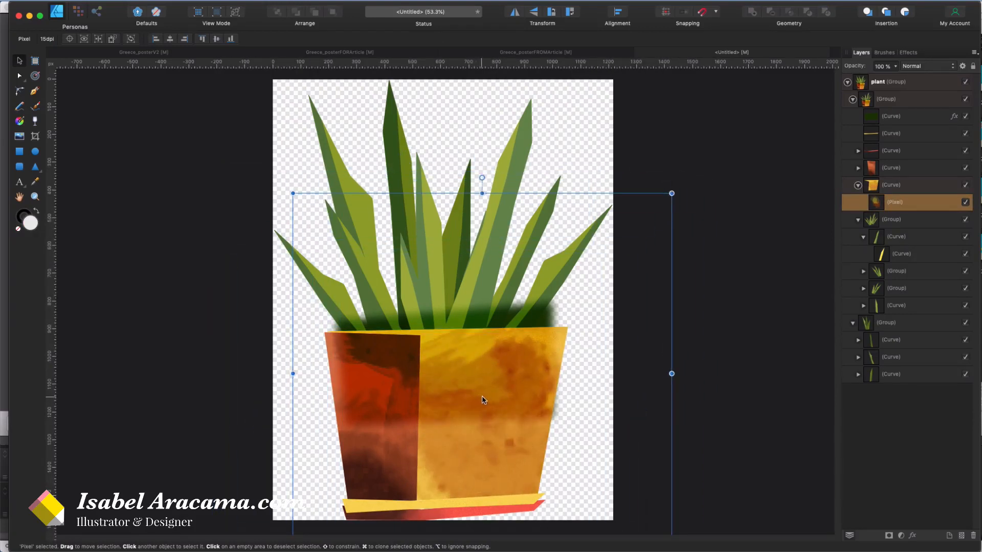
key(cmd+z)
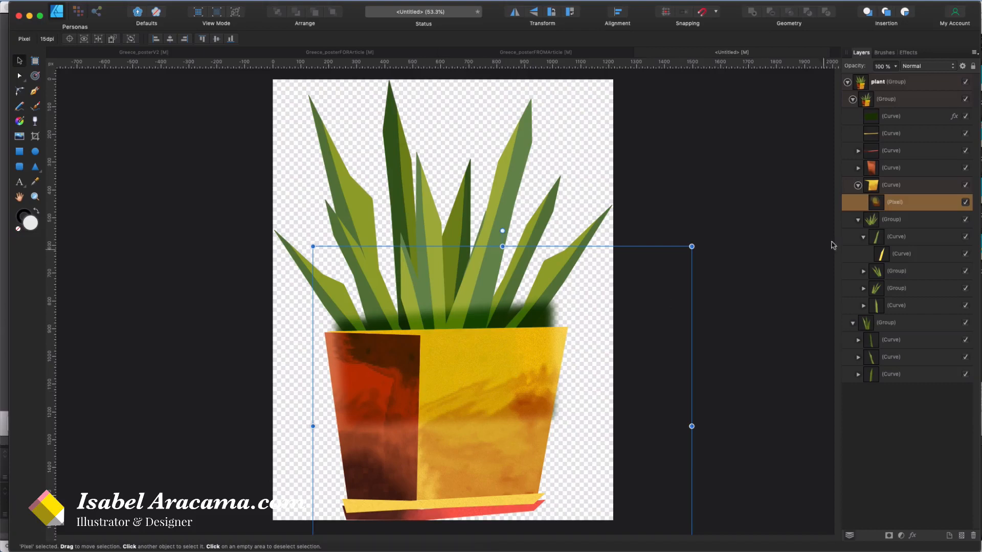
Try shifting the pixel texture nested in the pot's red face, and select the face's curve to view its nodes
click(858, 168)
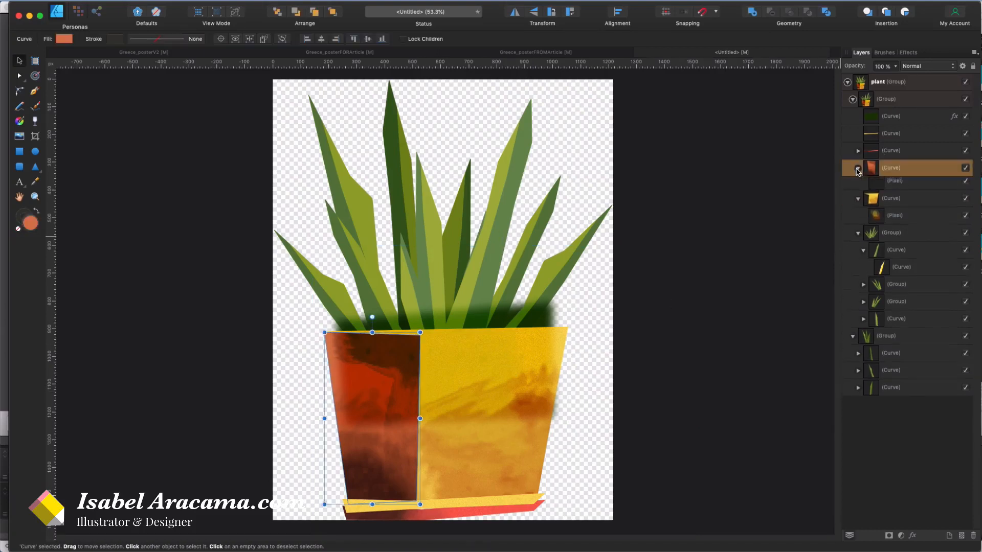
click(895, 184)
mouse_move(409, 396)
mouse_down()
mouse_move(357, 374)
mouse_move(394, 386)
mouse_up()
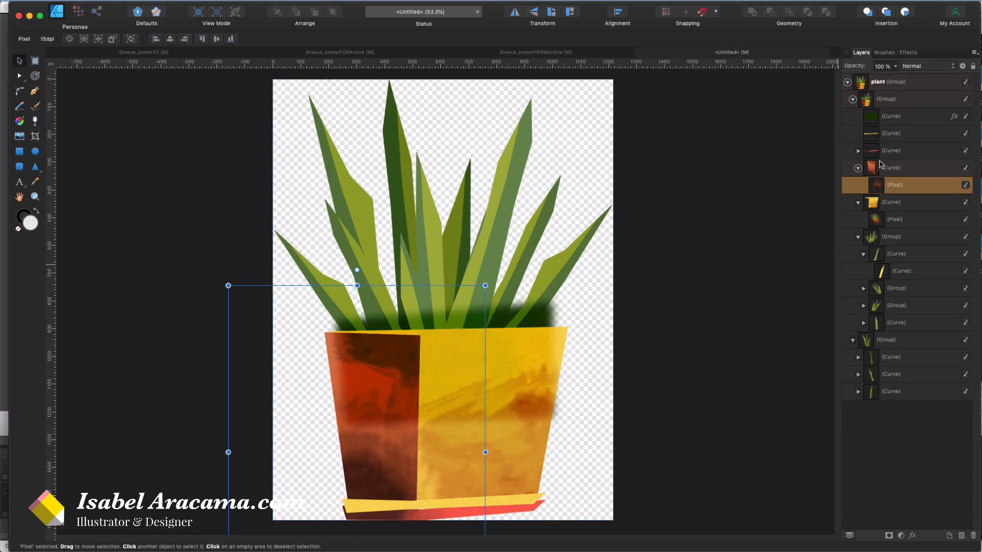
click(881, 171)
key(y)
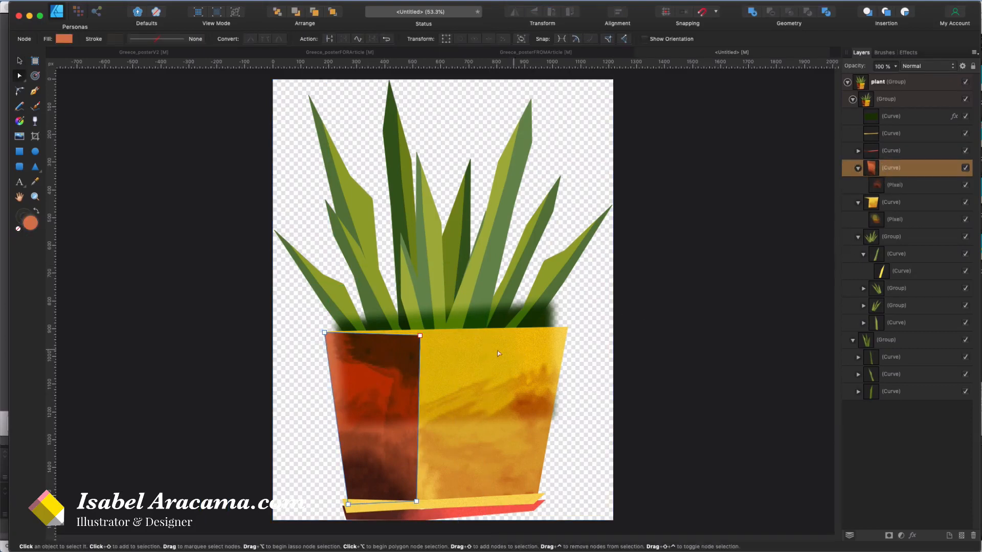
Expand the central leaf's curve and examine the yellow Soft Light curve nested inside it
click(865, 325)
click(863, 323)
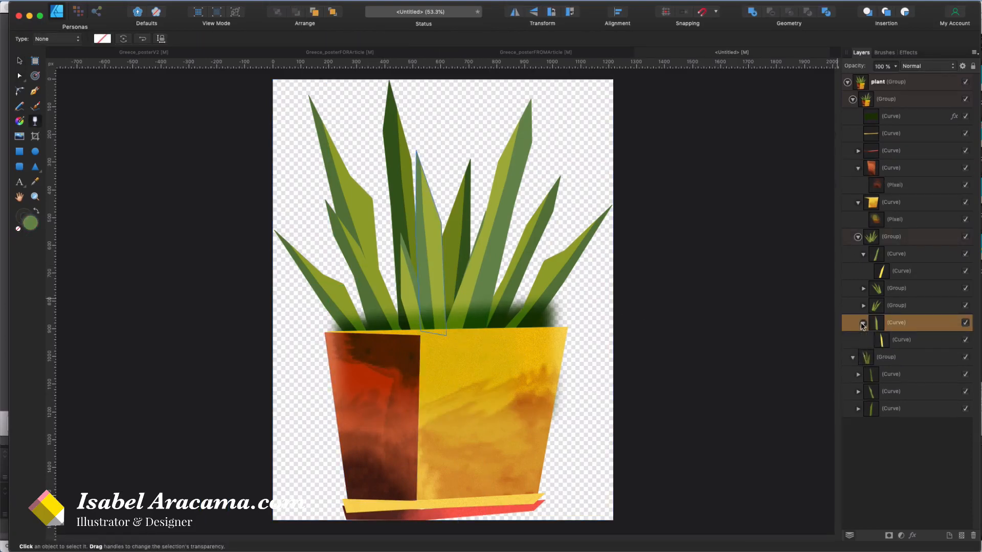
click(892, 341)
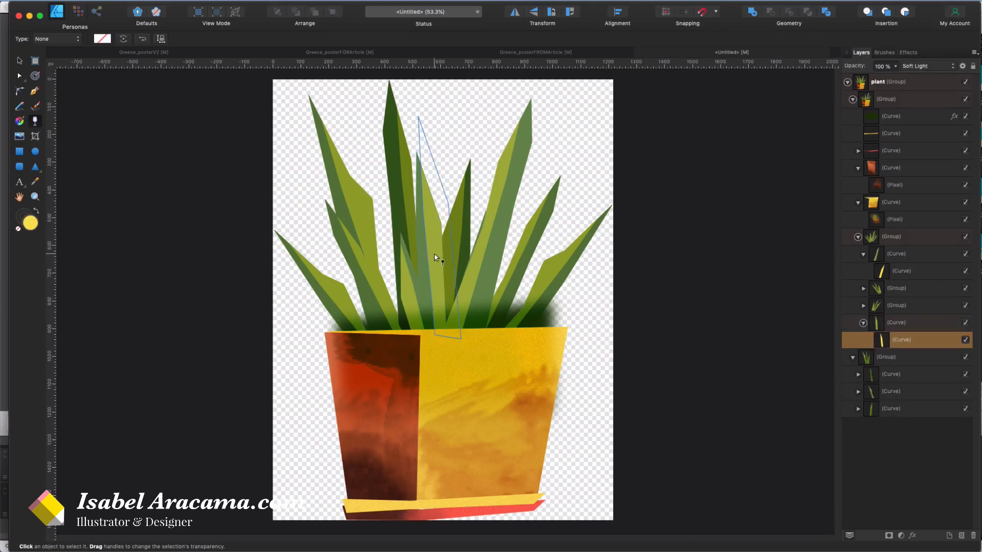
key(v)
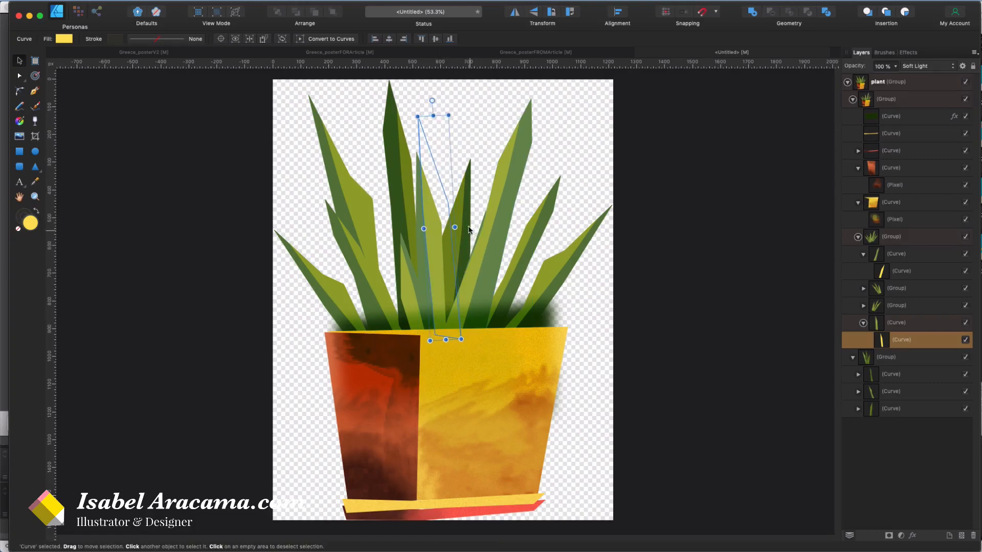
Examine the yellow highlight curve nested inside the tall dark green leaf, and reselect the leaf itself
click(393, 155)
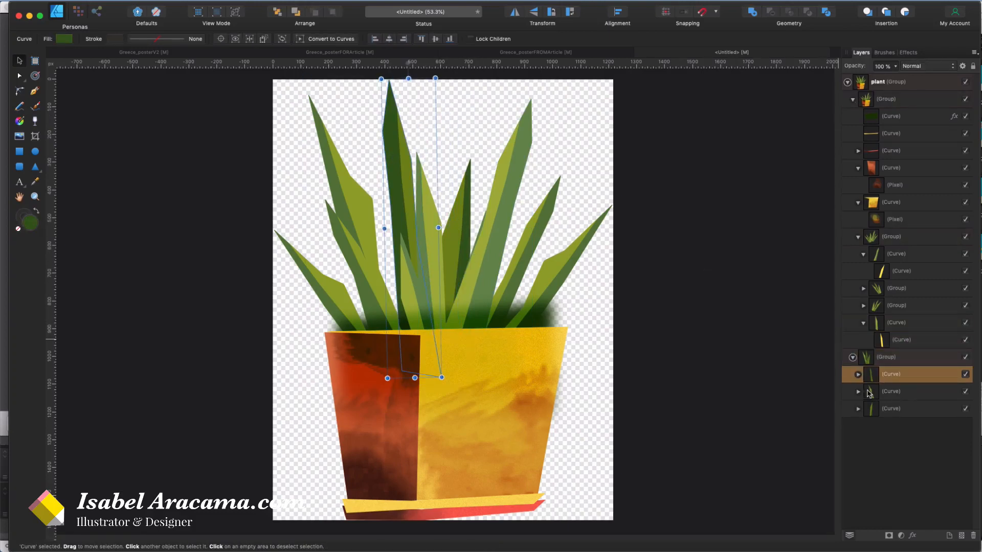
click(858, 374)
click(900, 392)
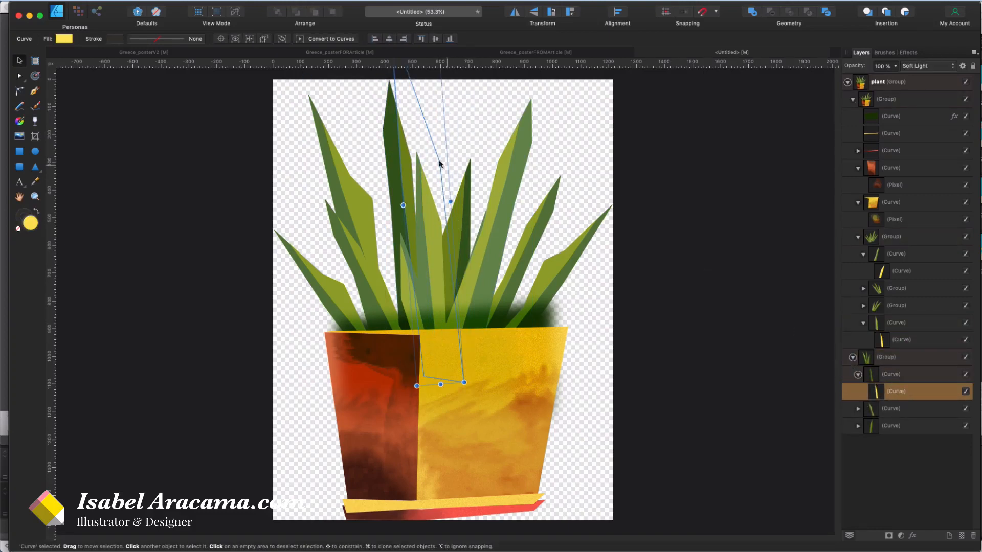
click(393, 172)
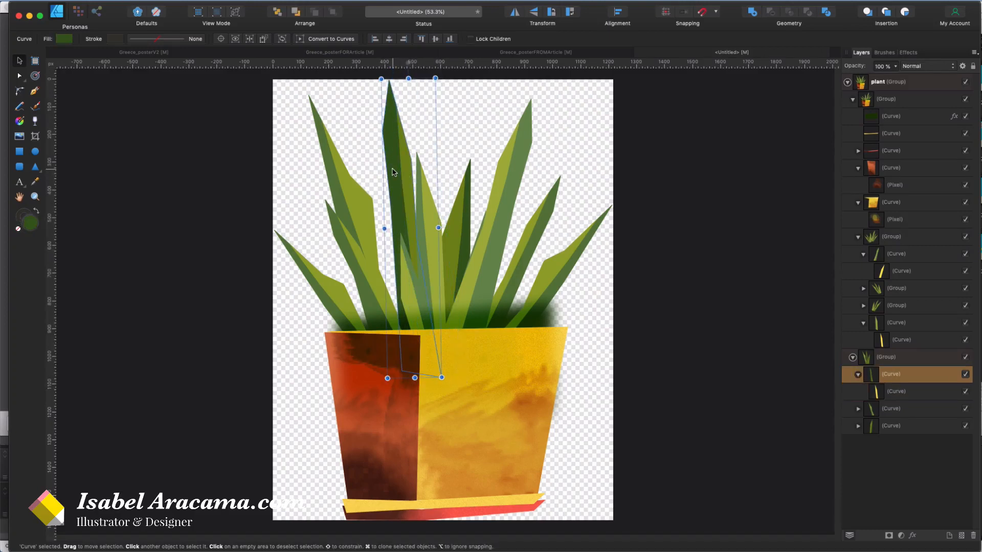
View the swatches and the colour models available for the tall dark leaf's fill
click(64, 40)
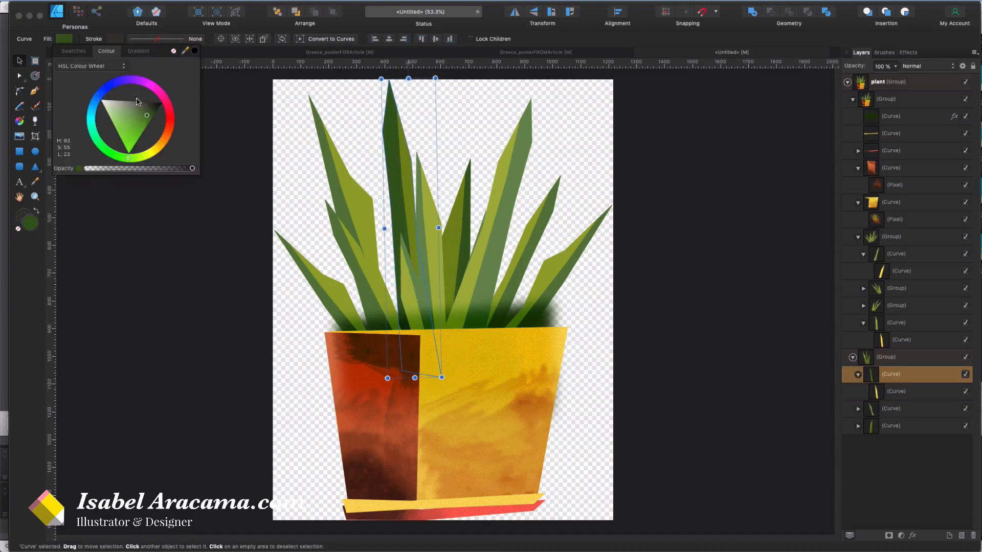
click(75, 53)
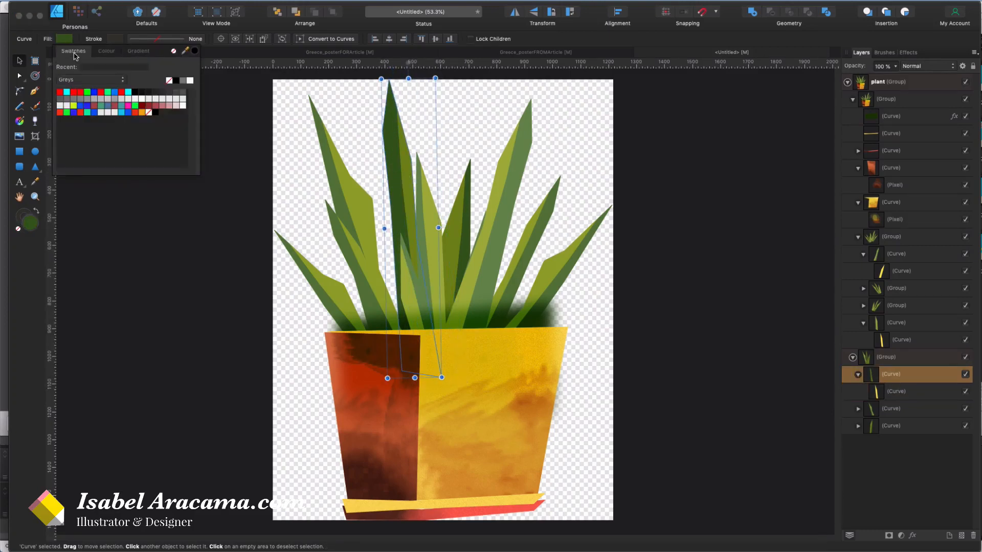
click(97, 53)
click(117, 66)
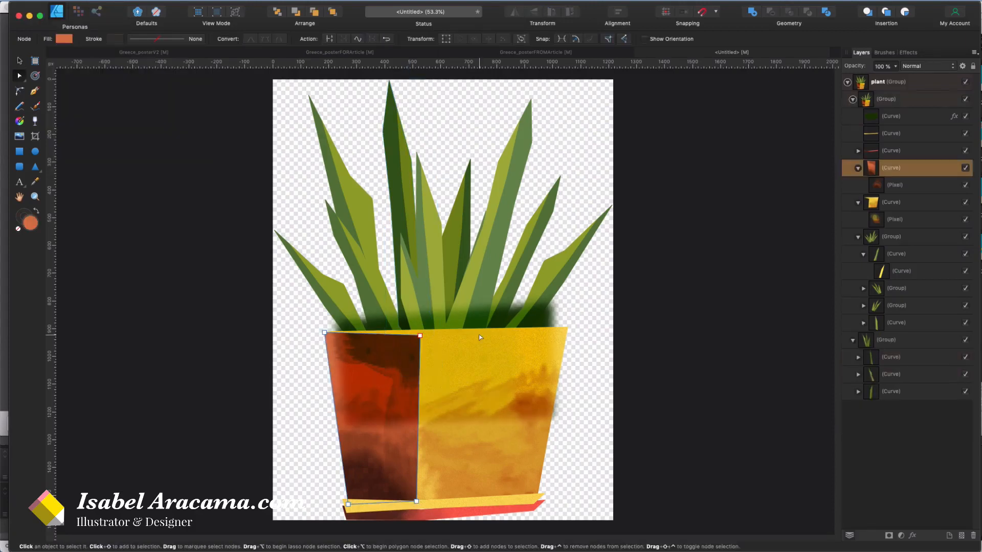
Move the blurred dark green shadow shape from the pot's rim up over the leaves and undo the move
click(479, 334)
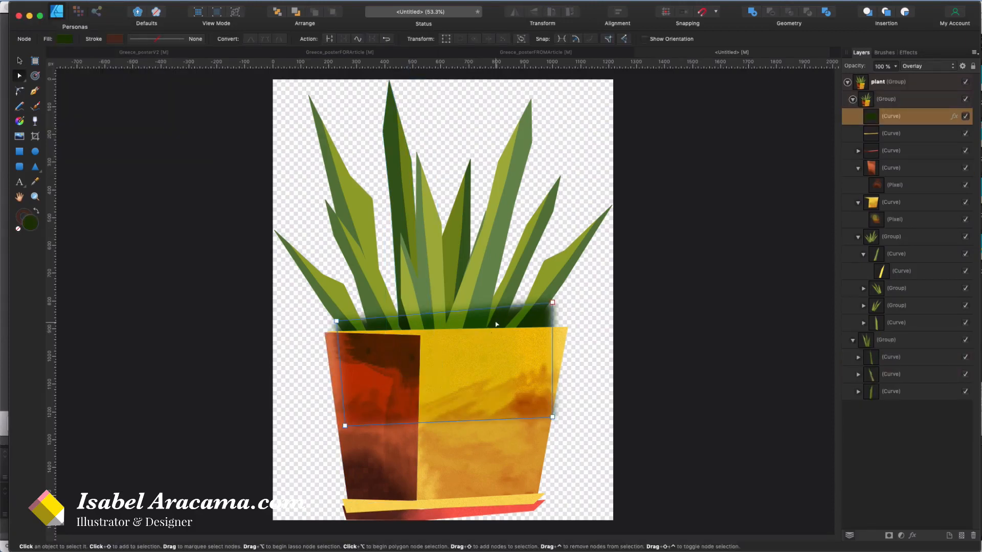
drag(492, 323, 497, 292)
drag(486, 321, 463, 197)
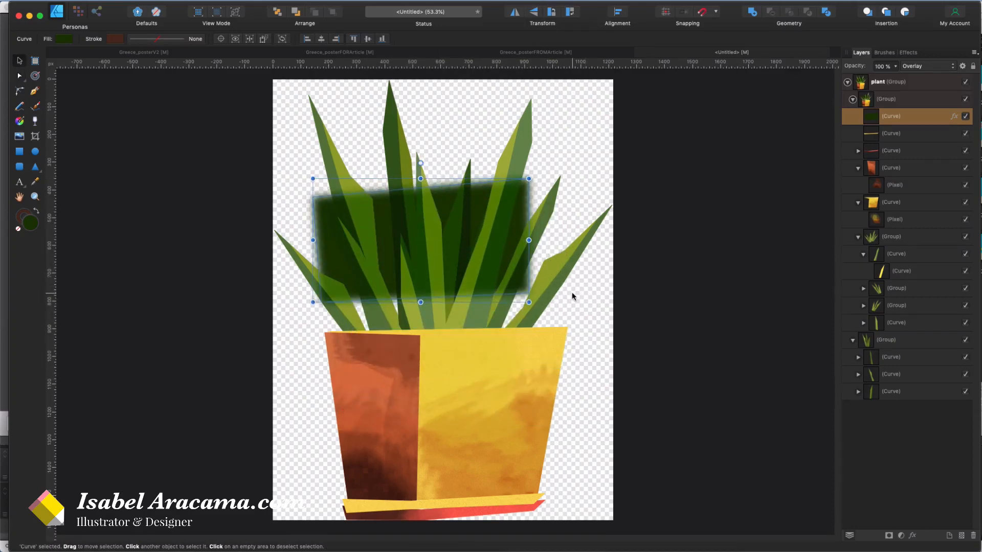
key(super+z)
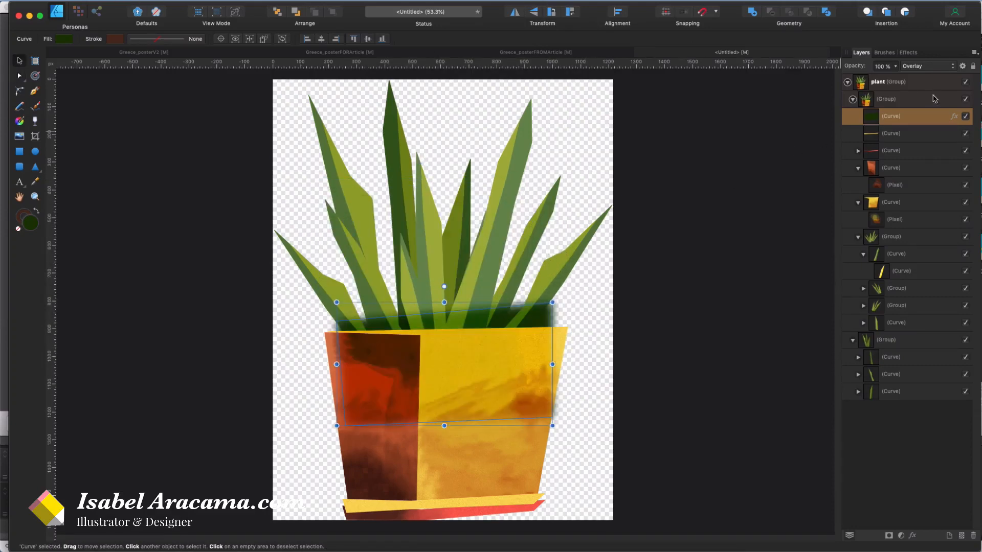
Check the shadow shape's blend mode and set its Gaussian Blur radius to 17,7 px in the layer effects
click(918, 70)
click(913, 67)
click(954, 117)
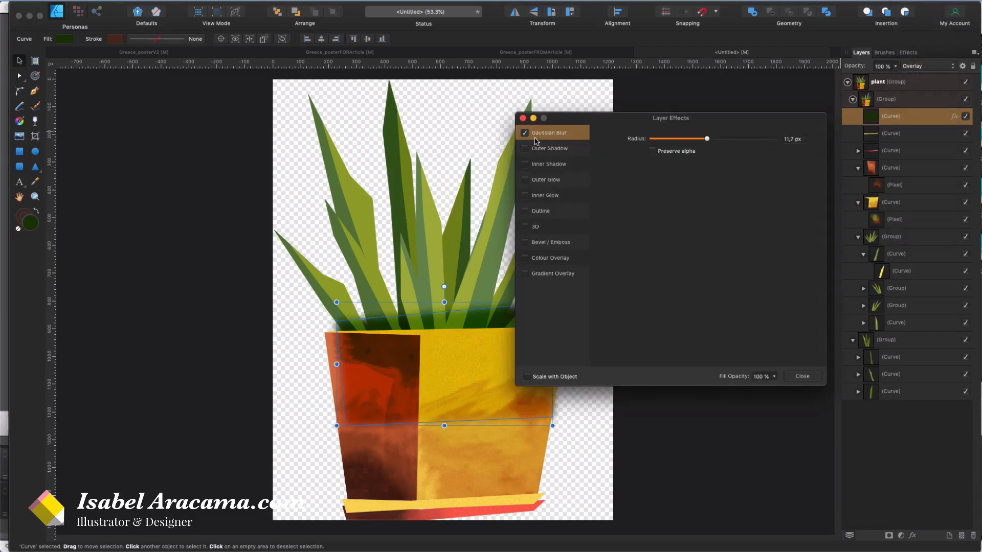
drag(707, 140, 793, 145)
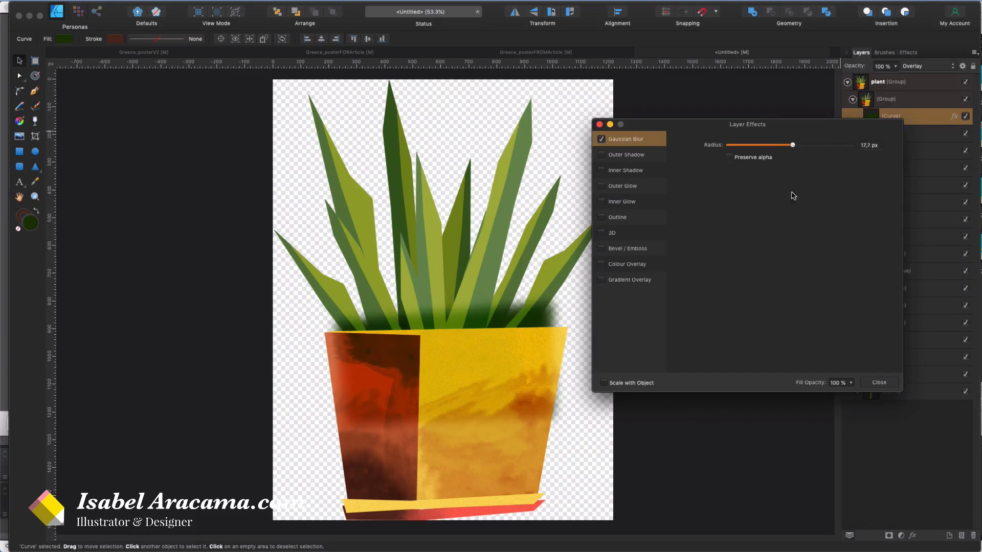
Close the shadow shape's layer effects and deselect the shape
click(878, 382)
drag(869, 121, 884, 211)
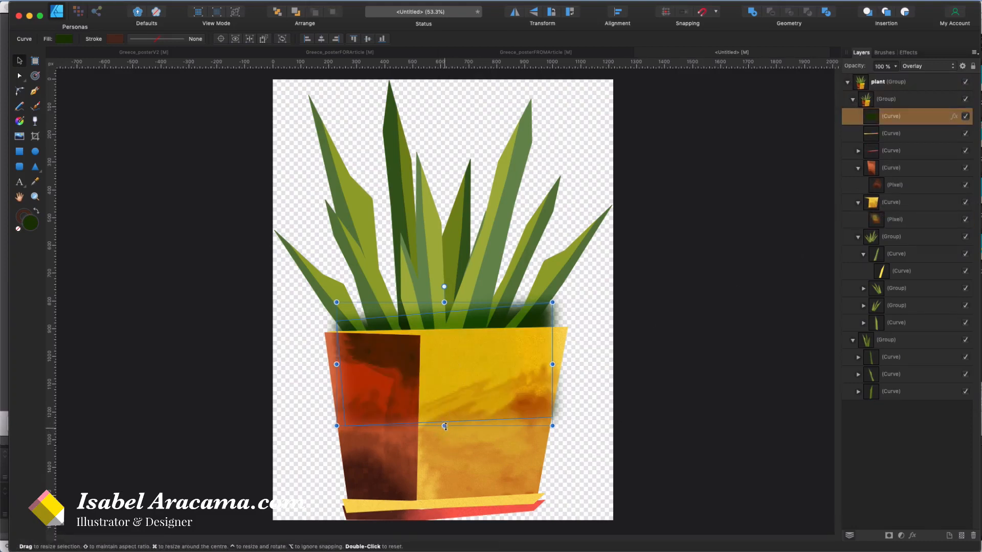
click(623, 423)
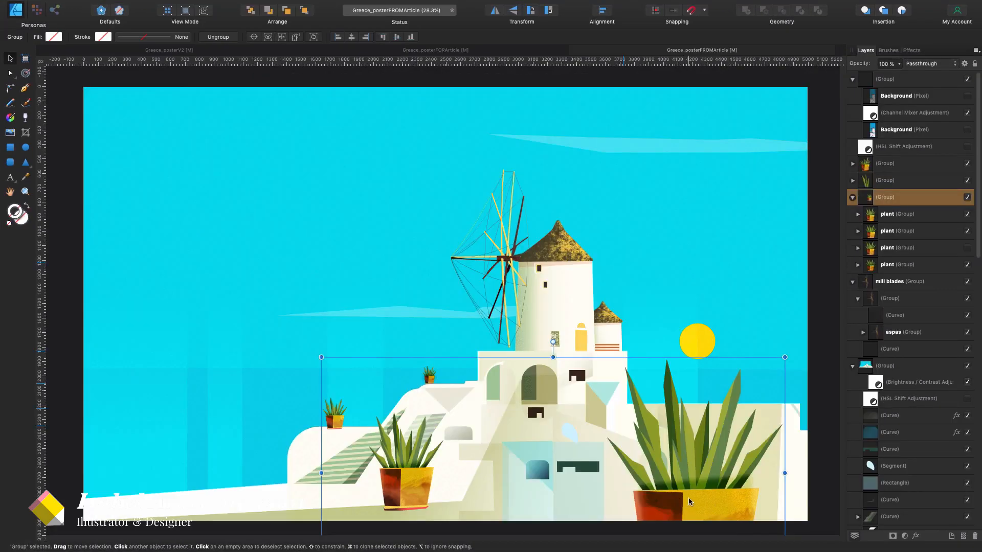
Try moving the group of potted plants up over the windmill and shifting the separate potted plant, and undo the moves
drag(688, 498, 627, 362)
click(402, 485)
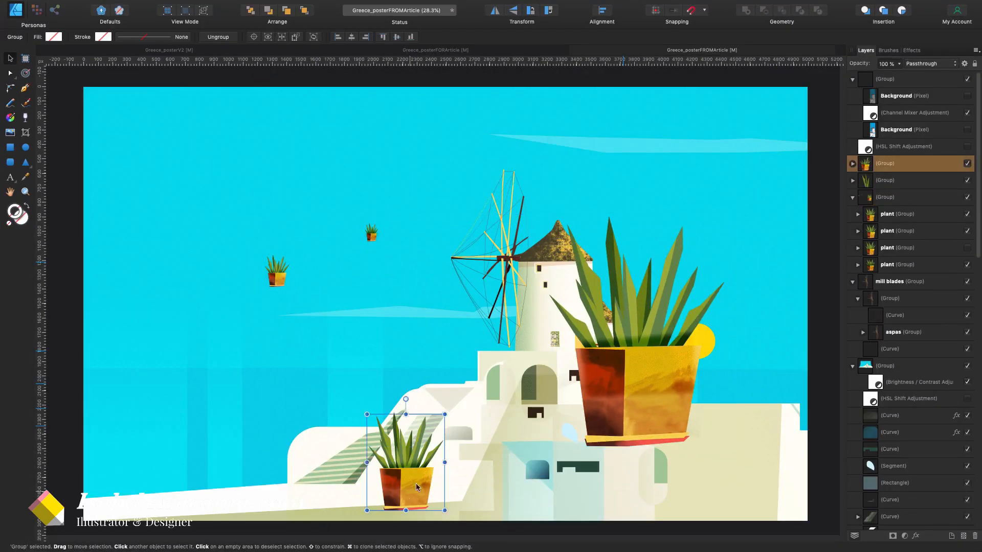
drag(416, 483, 486, 459)
key(super+z)
key(super+z)
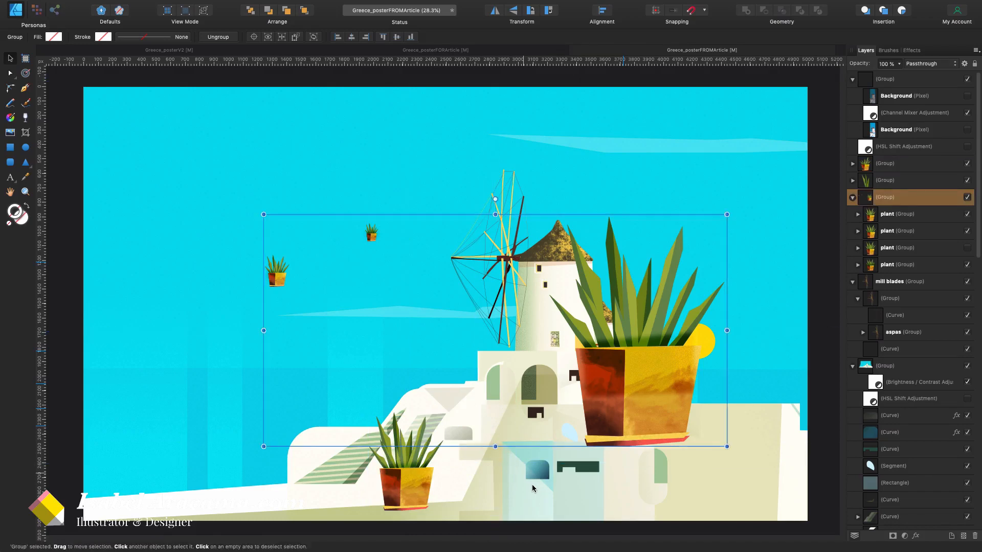
key(super+z)
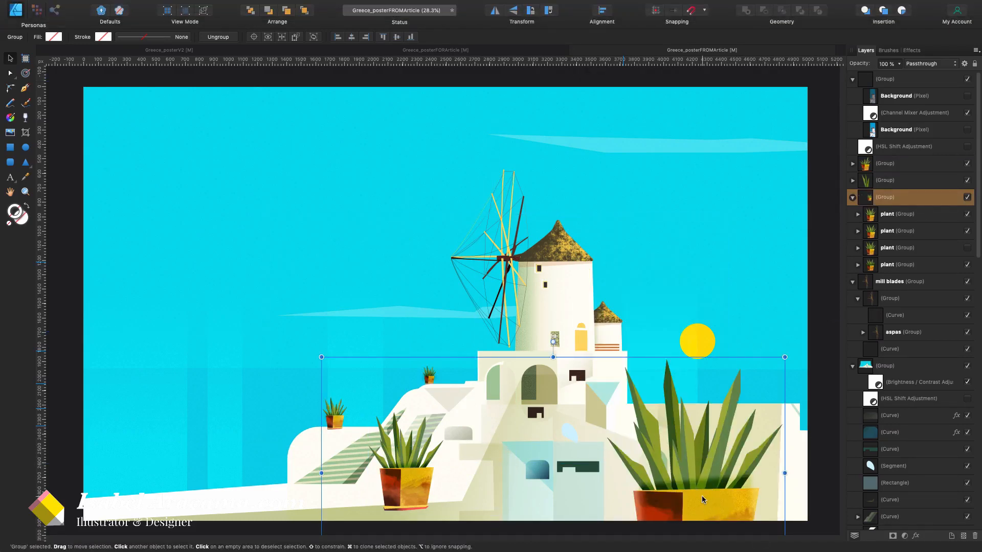
Group the separate potted plant with its extra leaves, and combine the result with the group of the other plants
click(885, 165)
click(872, 181)
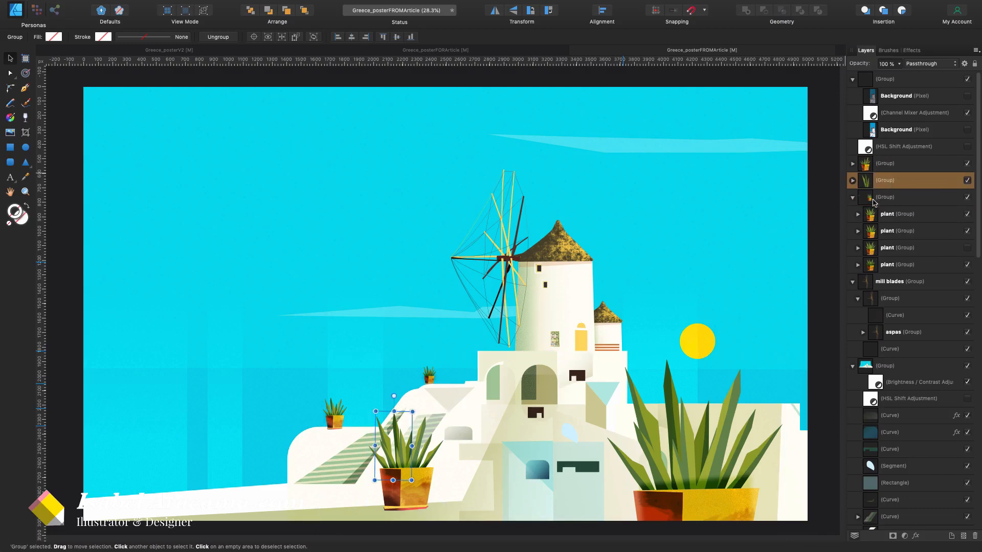
shift+click(886, 164)
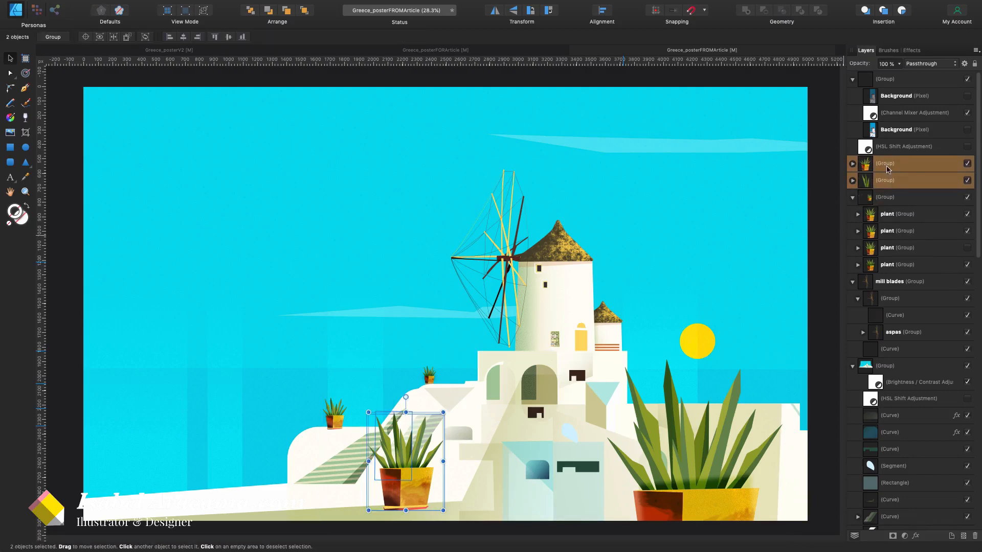
key(super+g)
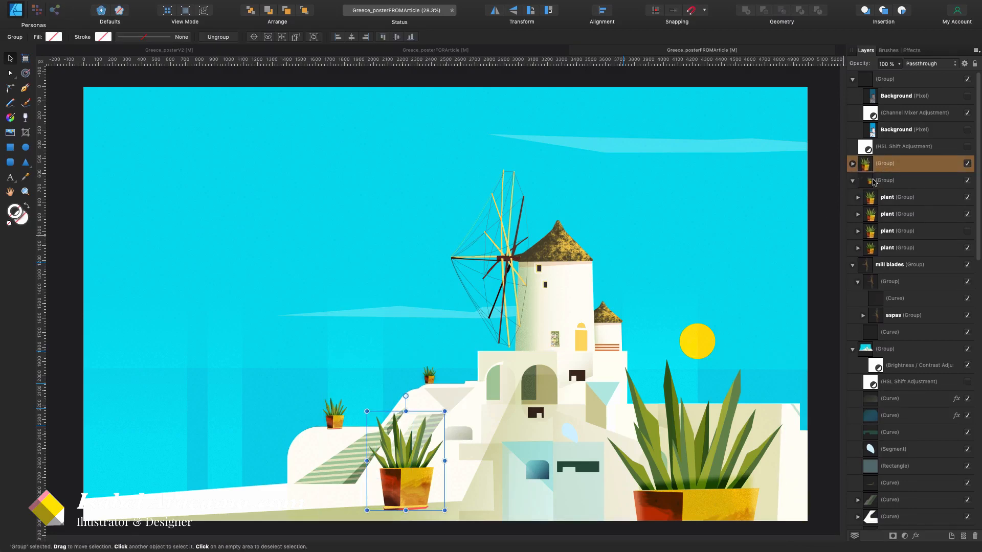
click(885, 183)
shift+click(872, 167)
key(super+g)
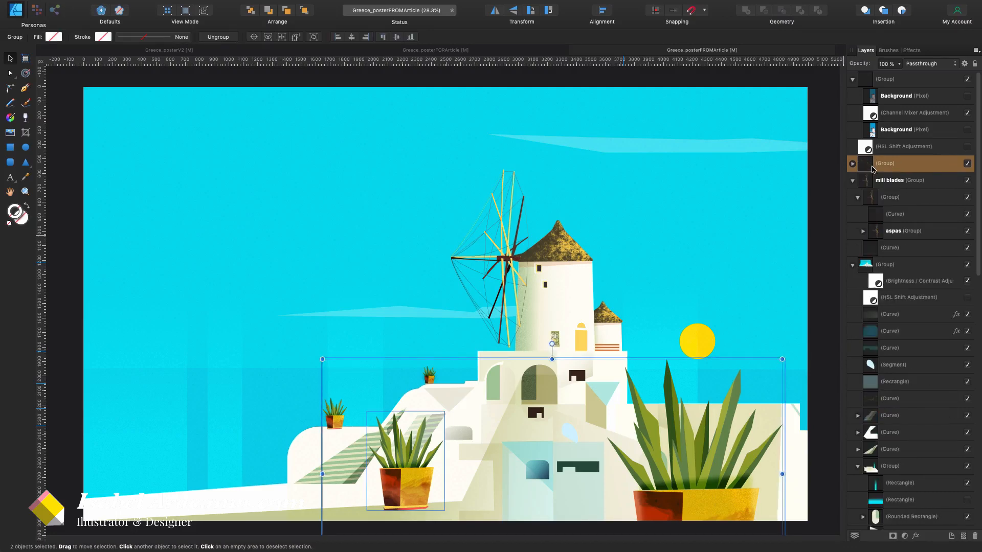
Rename the combined group as plants and check its contents by hiding and showing it
double_click(874, 163)
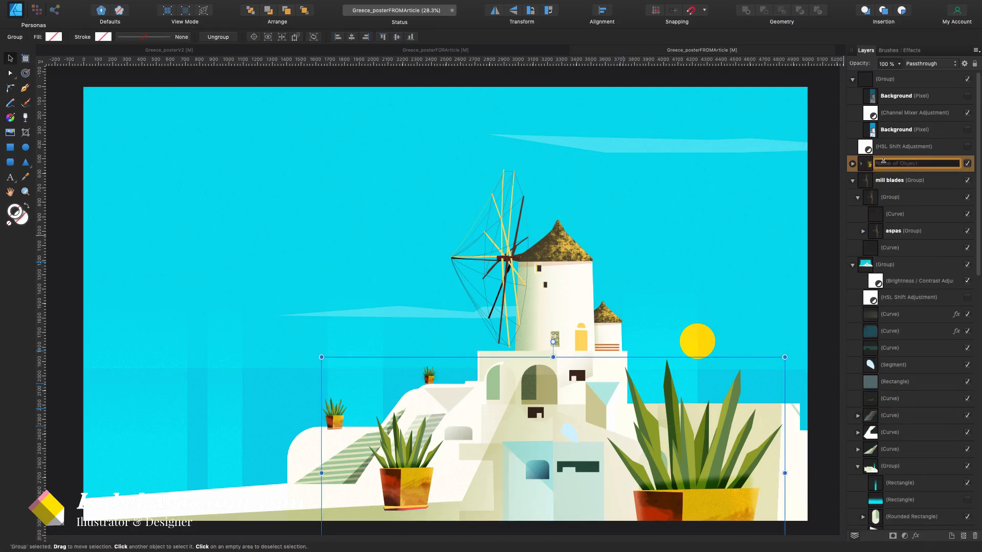
text(plants)
key(Return)
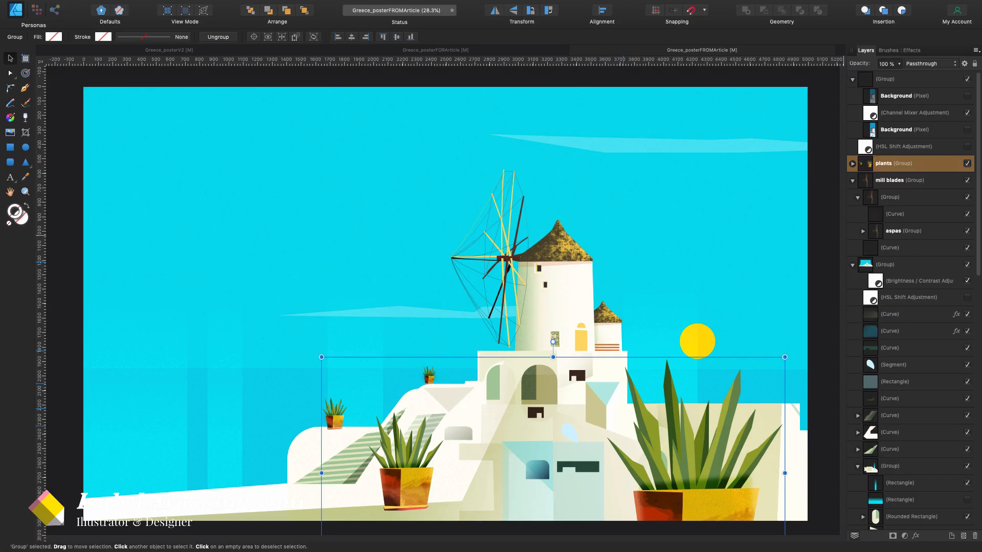
click(966, 165)
click(966, 163)
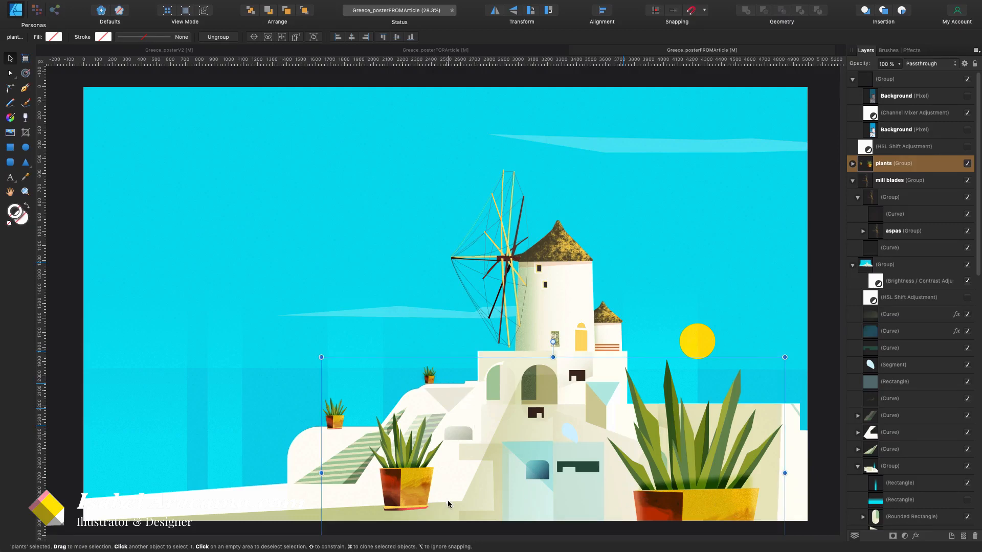
click(409, 508)
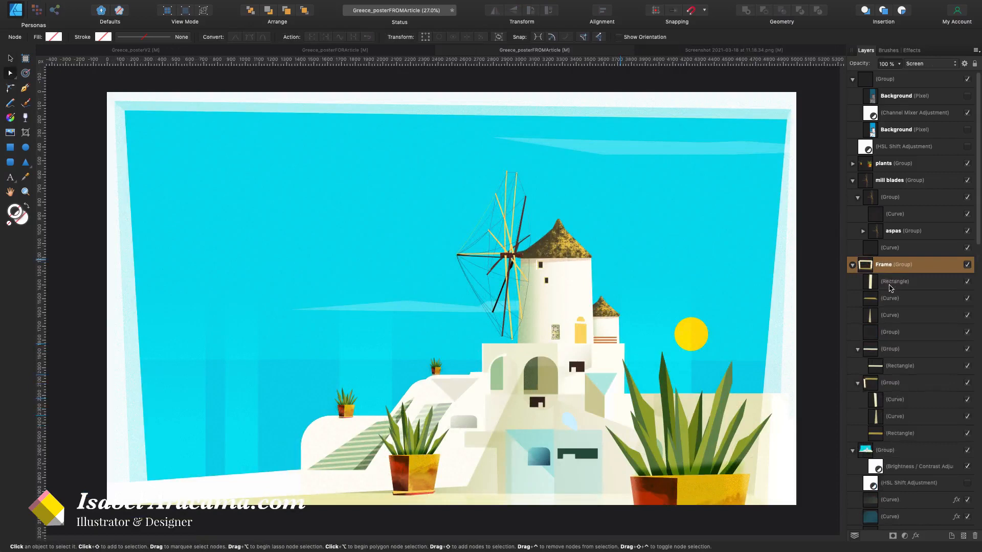
Select the rectangle, curves and subgroups directly inside the Frame group to examine its structure
click(892, 282)
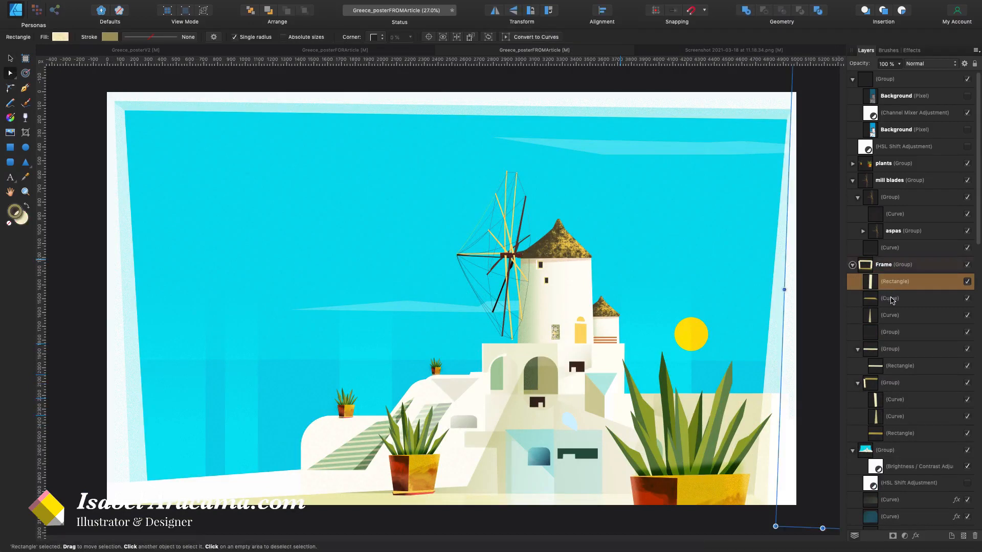
shift+click(892, 301)
shift+click(893, 316)
shift+click(894, 332)
shift+click(895, 352)
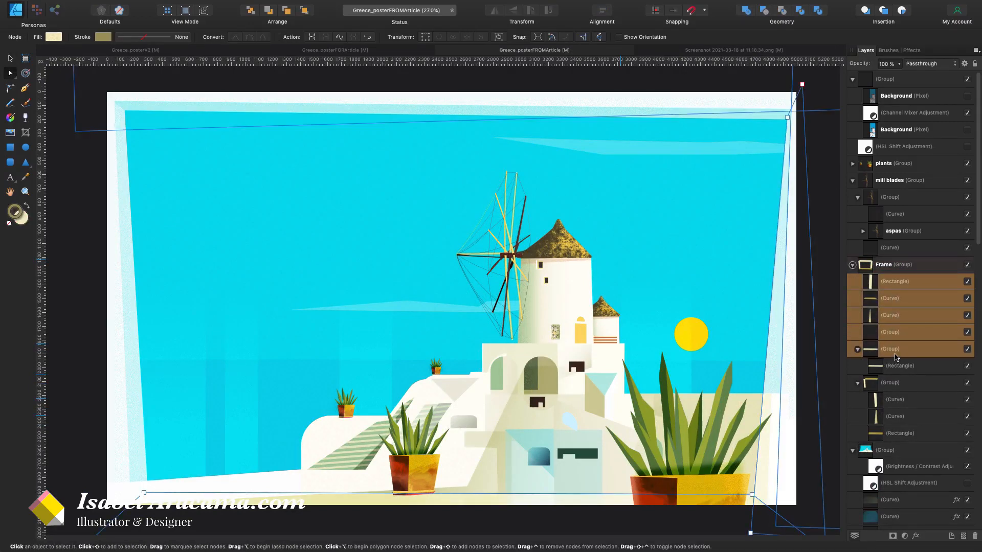
shift+click(894, 384)
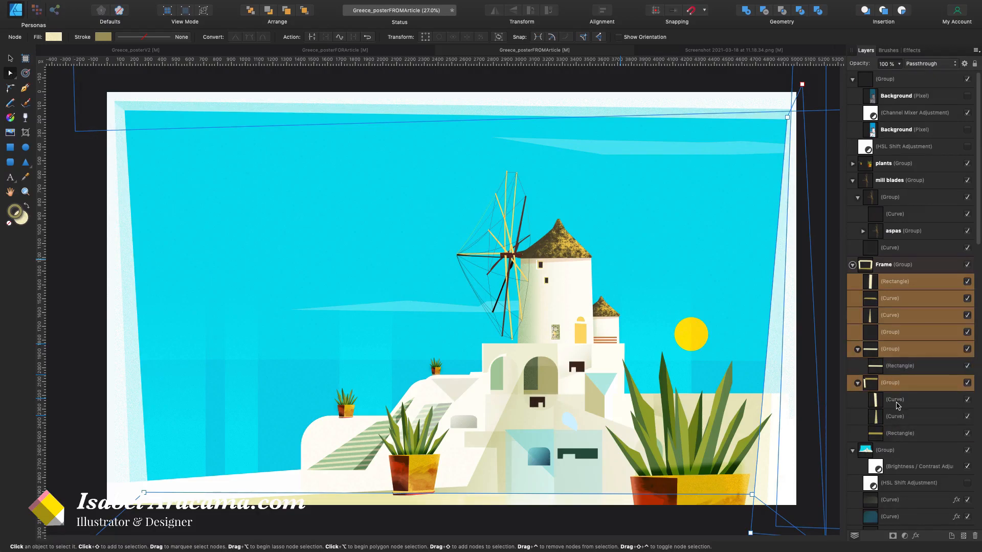
Select the Frame group's individual shapes, including the nested ones, examine their outlines beyond the page, and clear the selection
click(898, 432)
shift+click(898, 401)
shift+click(896, 369)
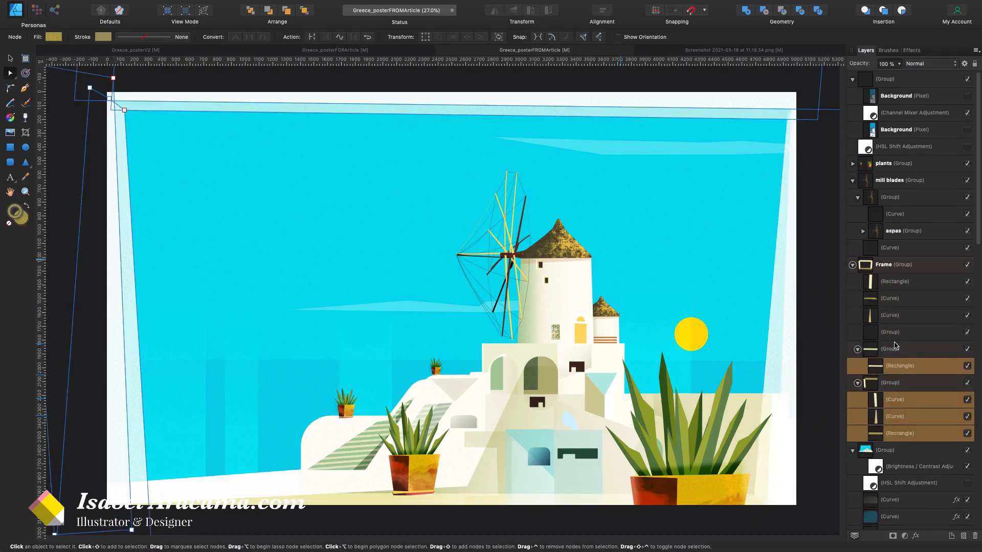
shift+click(894, 332)
shift+click(892, 315)
shift+click(890, 298)
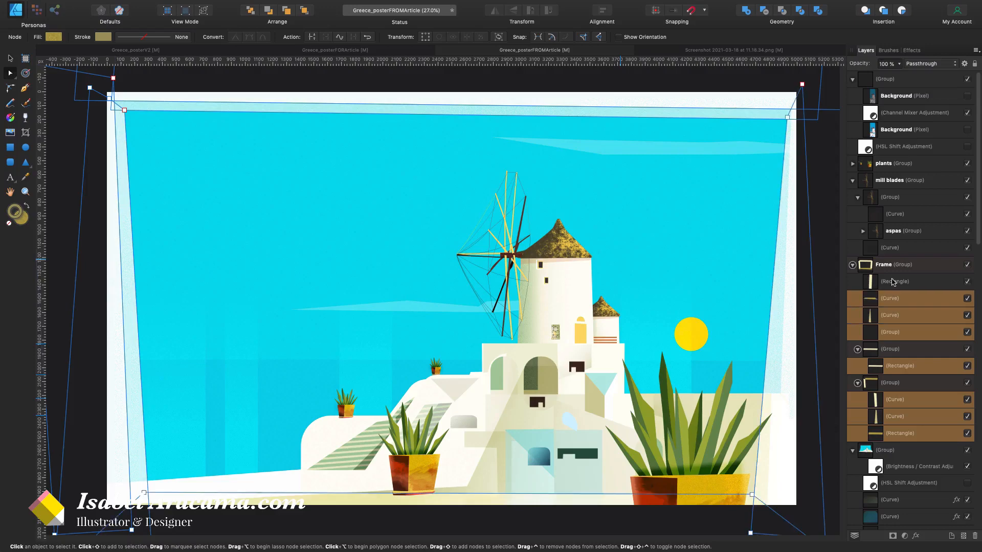
shift+click(885, 282)
key(z)
drag(617, 300, 506, 303)
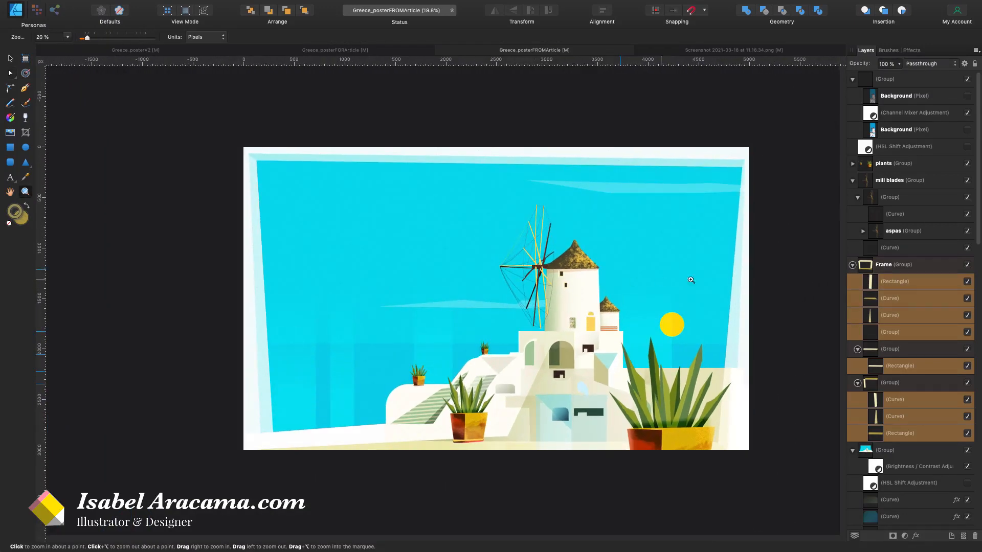
key(a)
drag(635, 257, 572, 261)
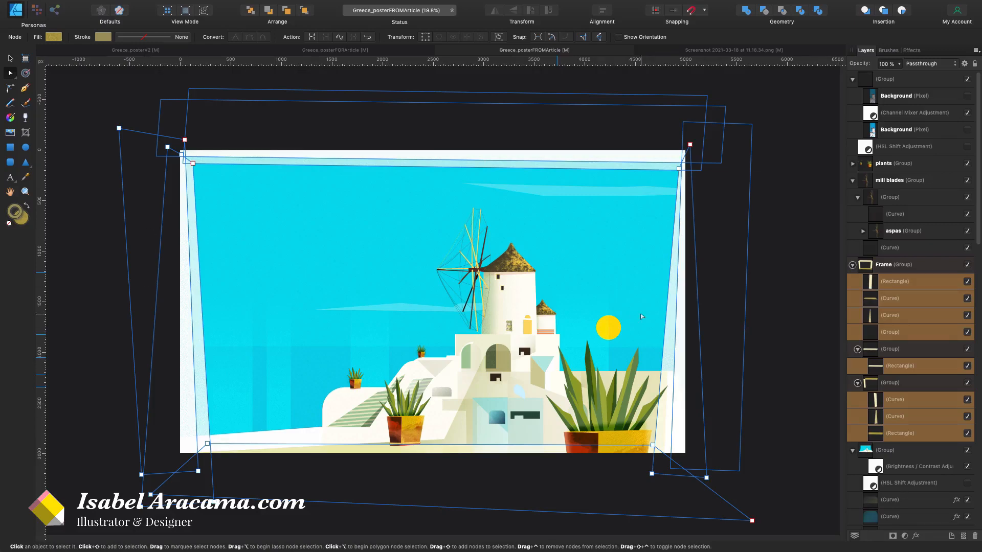
click(667, 475)
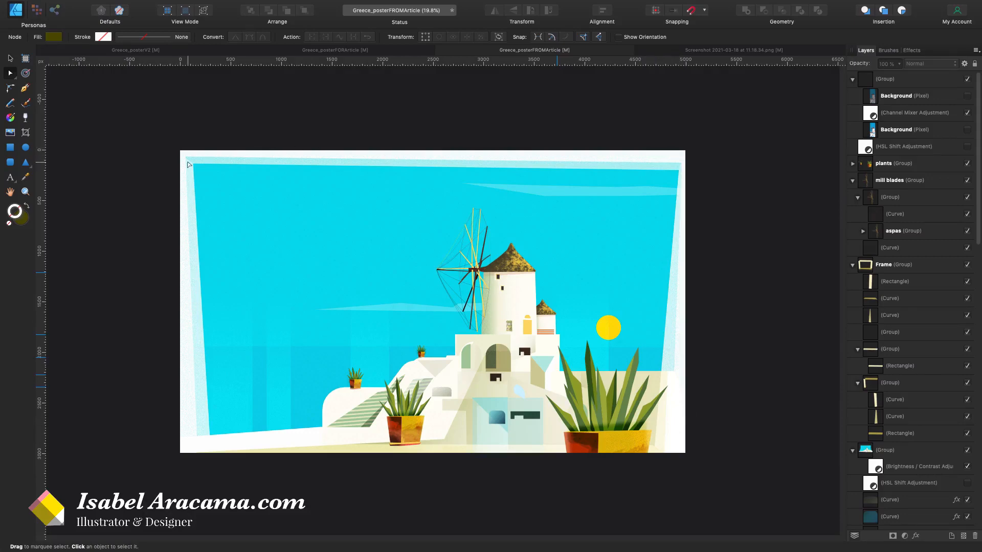
Examine the rectangle, curve and group that form the frame's upper-left corner, and return to the full artwork
key(z)
drag(177, 159, 330, 143)
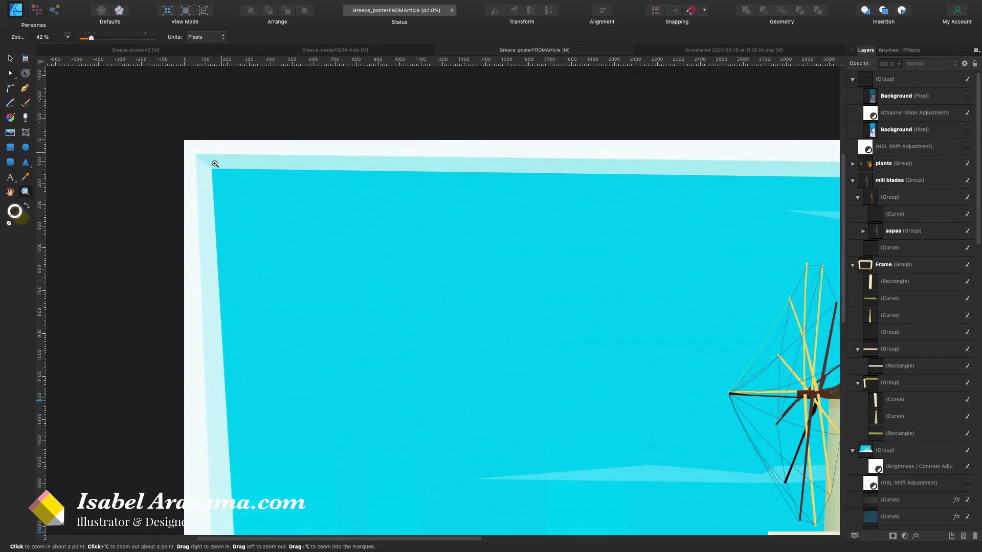
key(a)
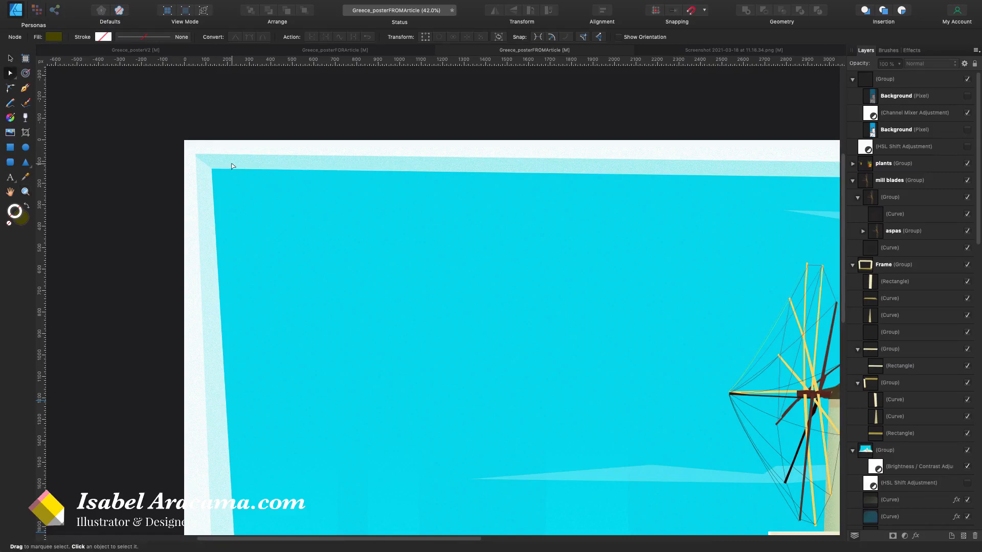
click(232, 166)
click(238, 167)
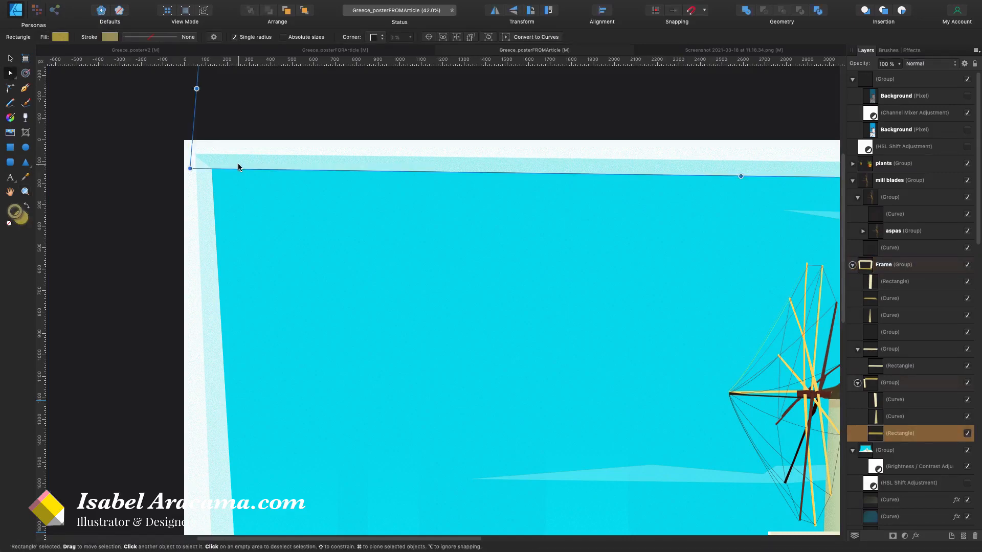
click(204, 185)
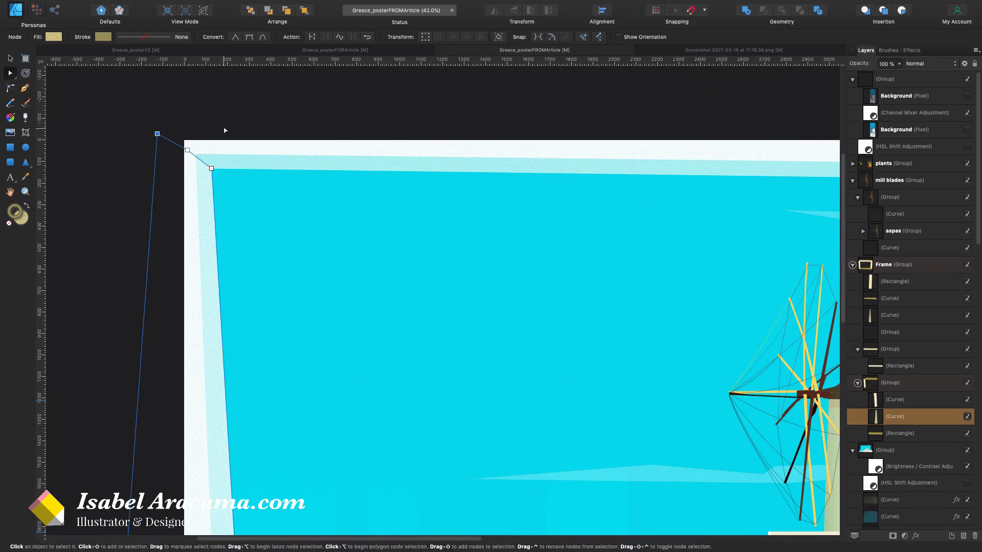
click(247, 175)
double_click(251, 163)
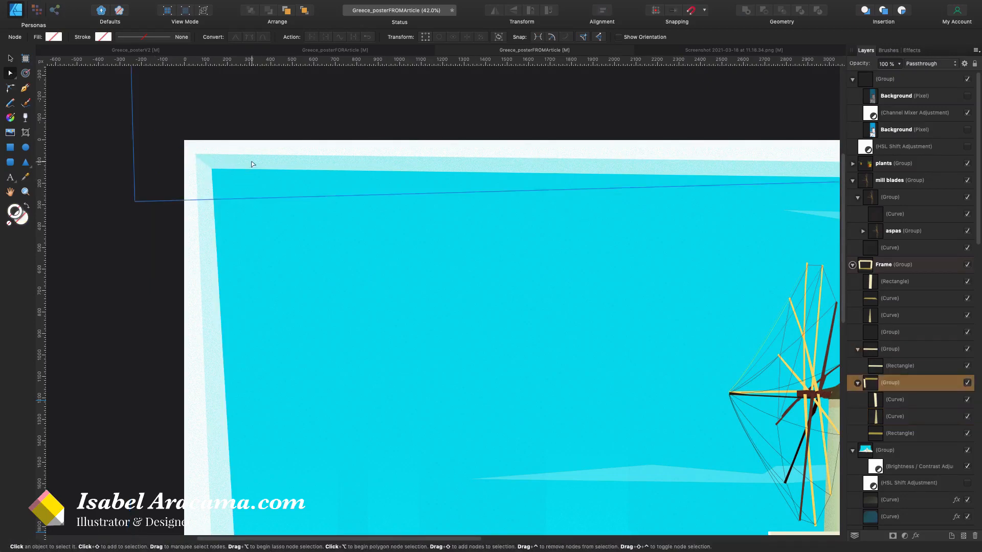
click(275, 148)
key(super+0)
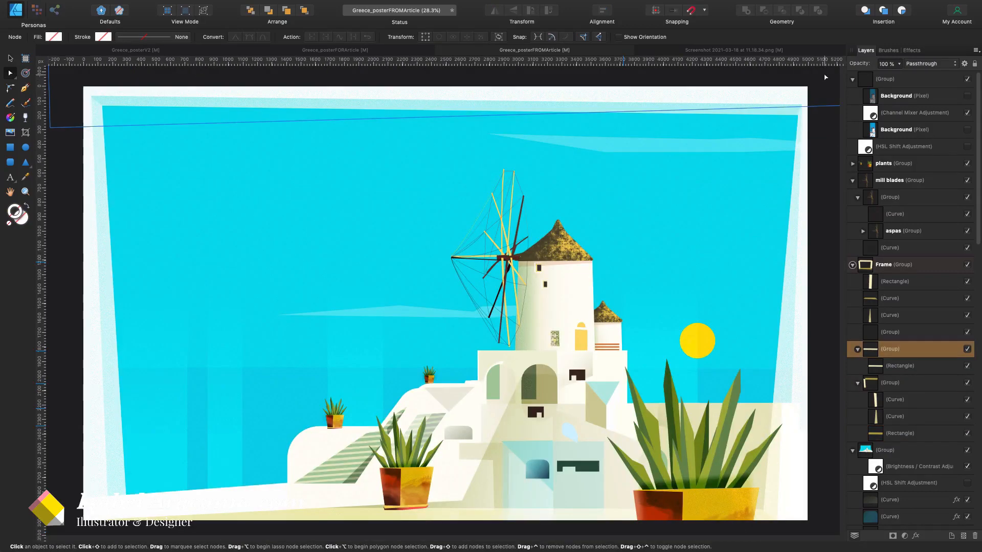
click(60, 525)
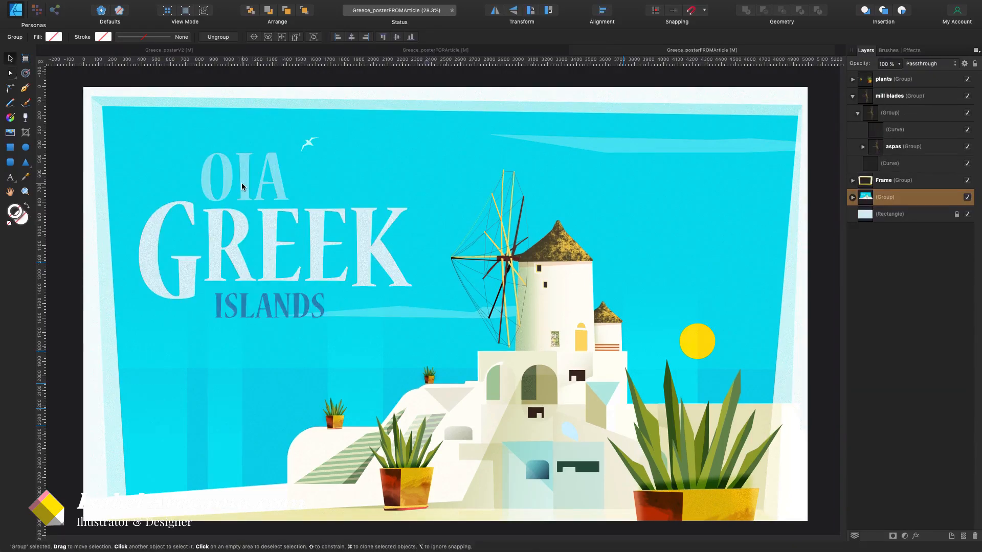
Select the OIA GREEK ISLANDS title and examine its ISLANDS subgroup and its OIA GREEK text subgroup
click(243, 184)
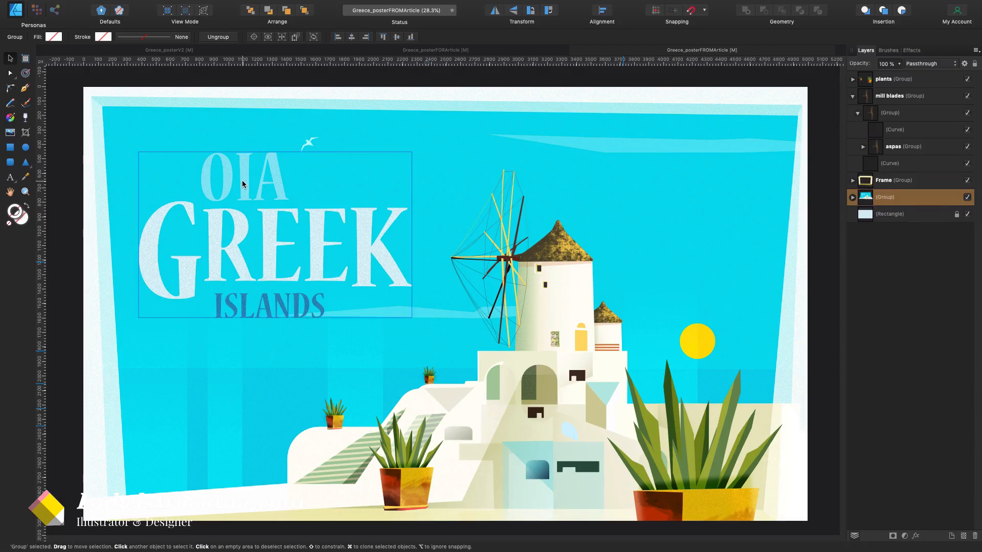
scroll(898, 343, down, 5)
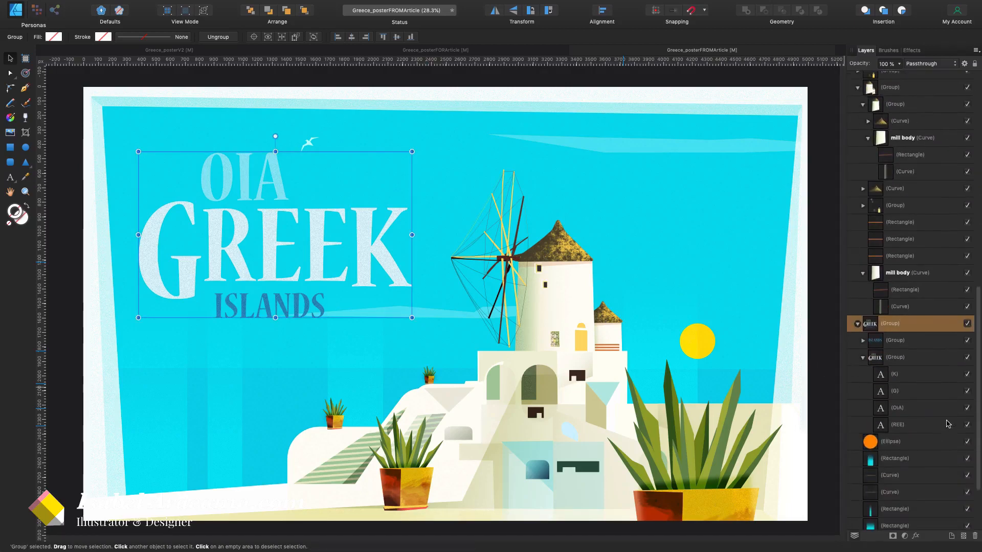
click(898, 342)
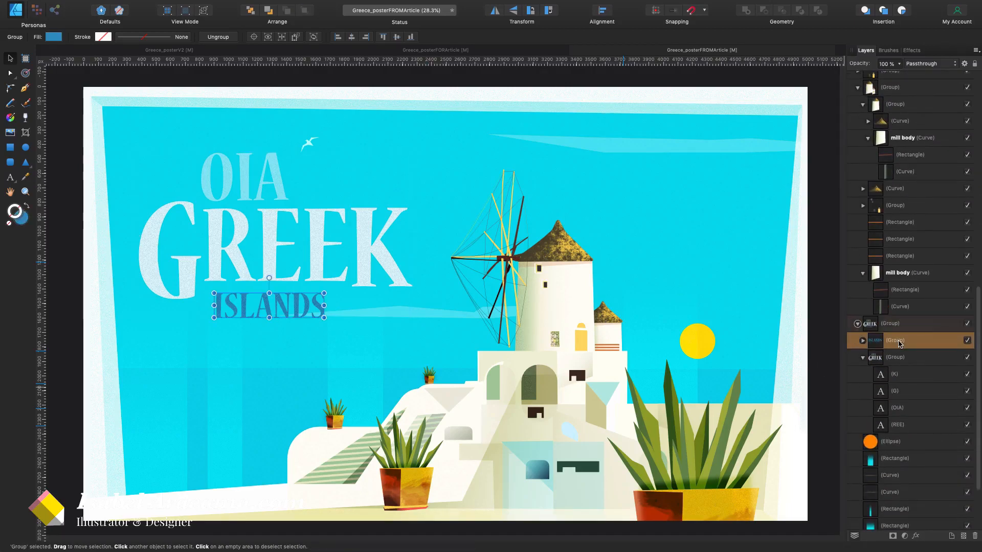
click(894, 359)
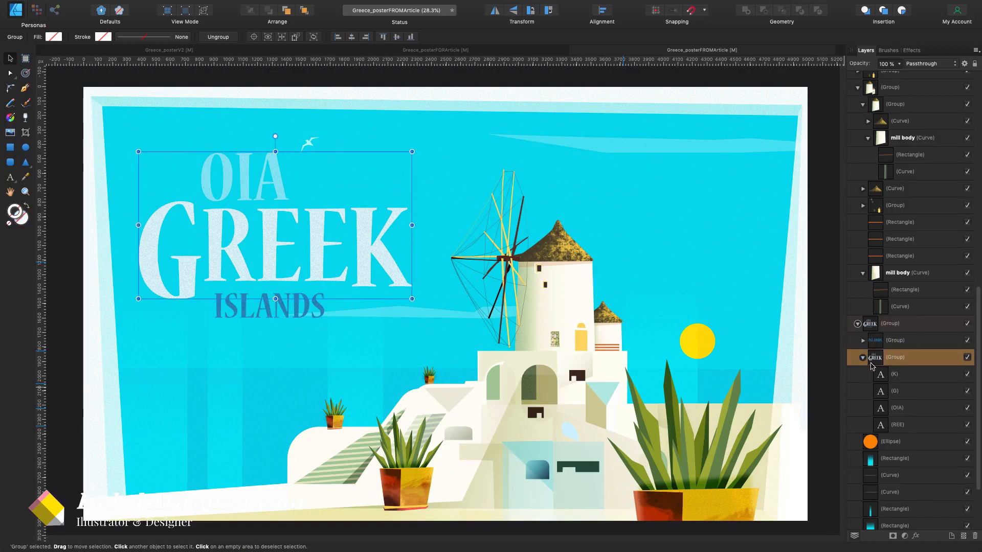
Compare the font settings of the separate K and G letters in the GREEK title
click(889, 375)
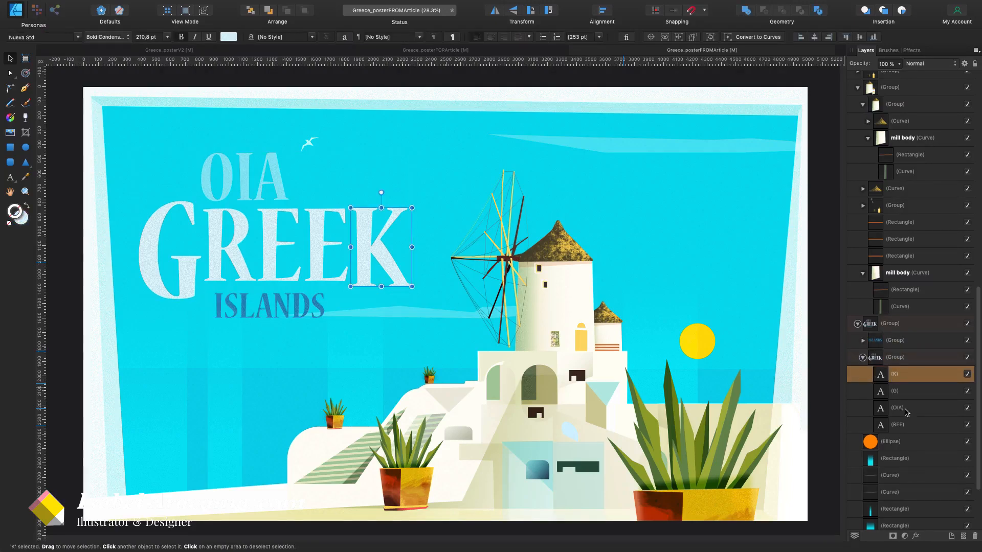
click(903, 392)
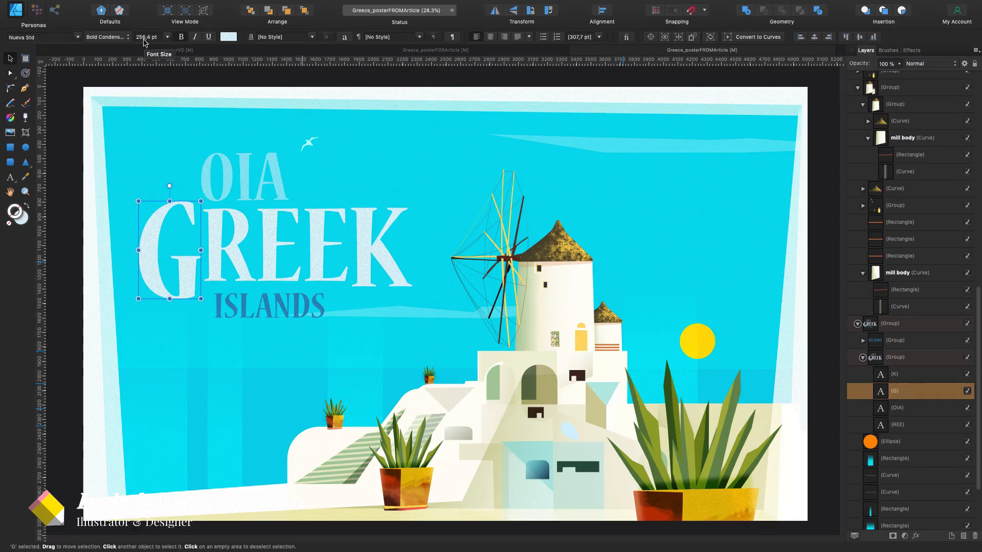
click(903, 377)
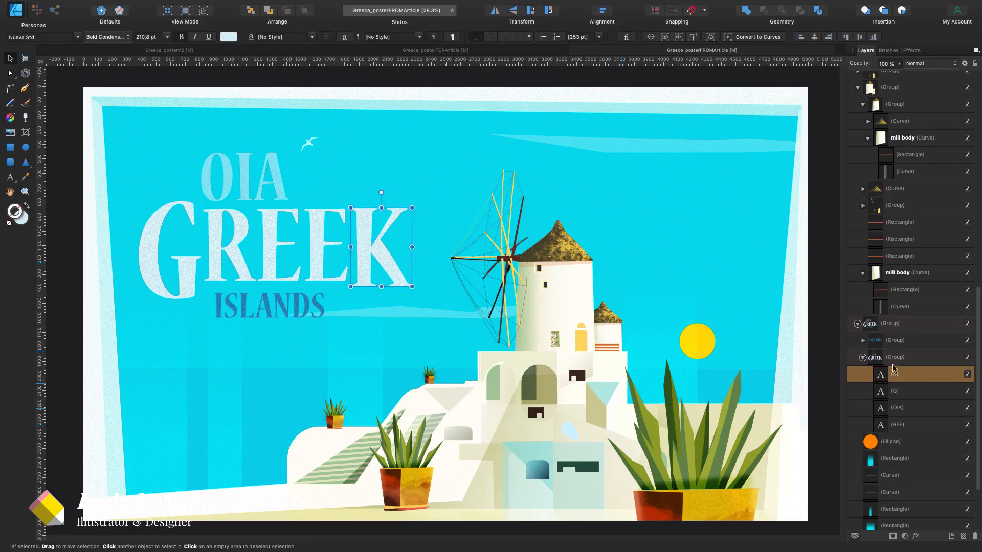
Select the OIA and REE letters of the title and examine the REE fill's colour and noise settings
click(904, 409)
click(914, 425)
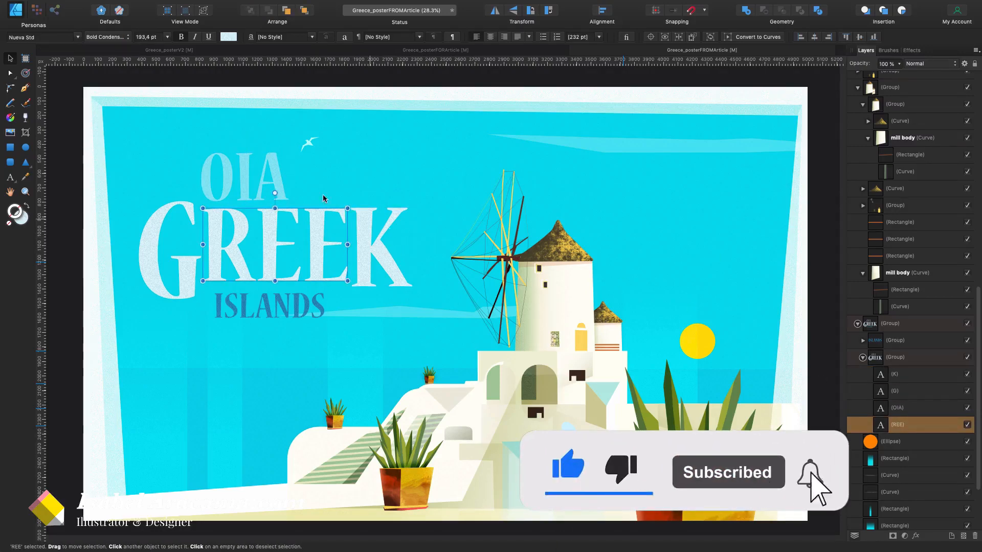
click(225, 38)
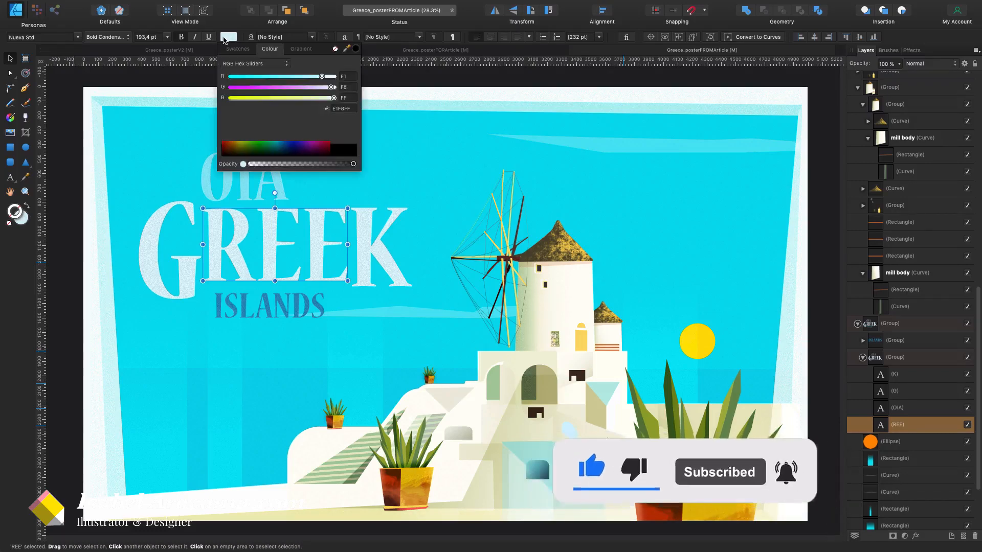
click(234, 165)
drag(250, 164, 300, 169)
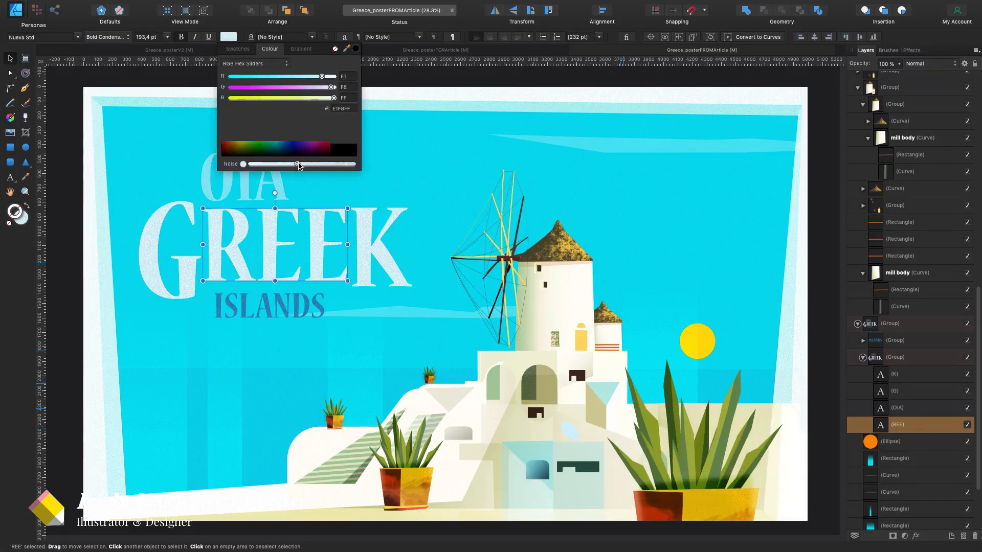
click(271, 243)
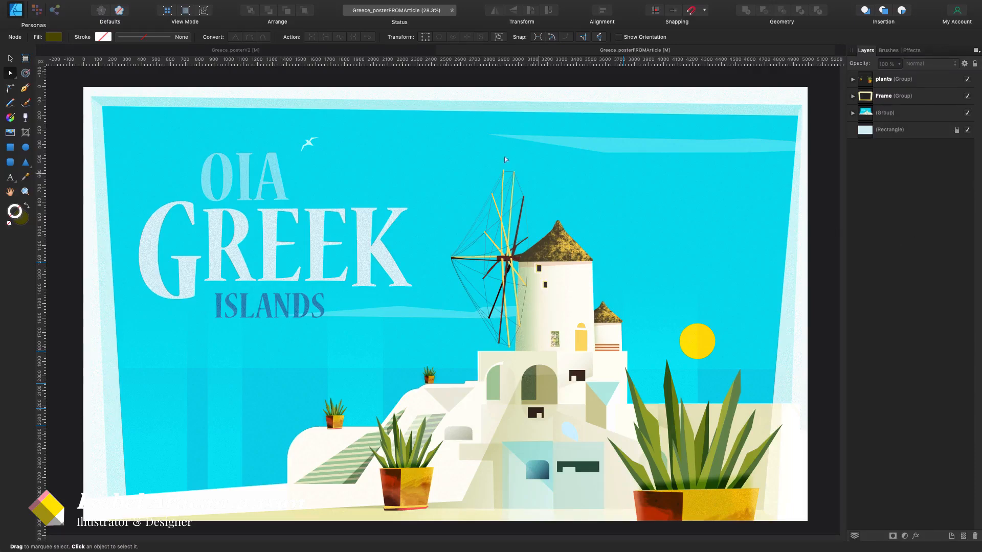
Add an HSL adjustment above all the groups and place its settings clear of the poster
click(169, 6)
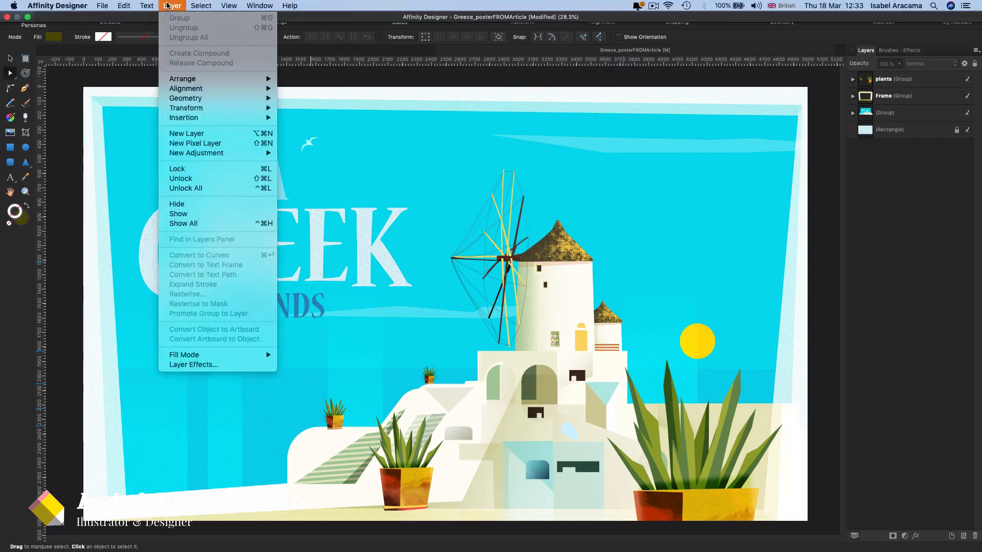
mouse_move(184, 155)
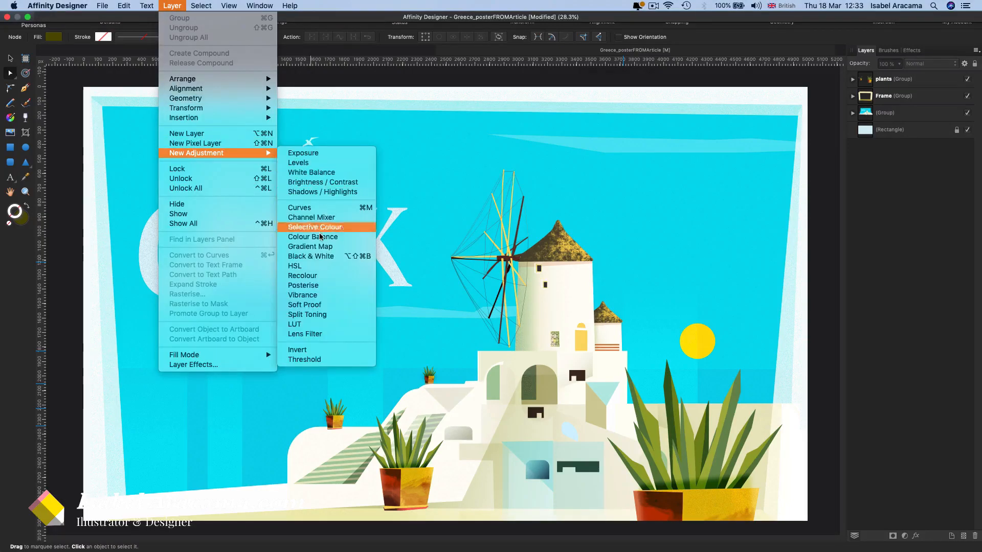
click(299, 267)
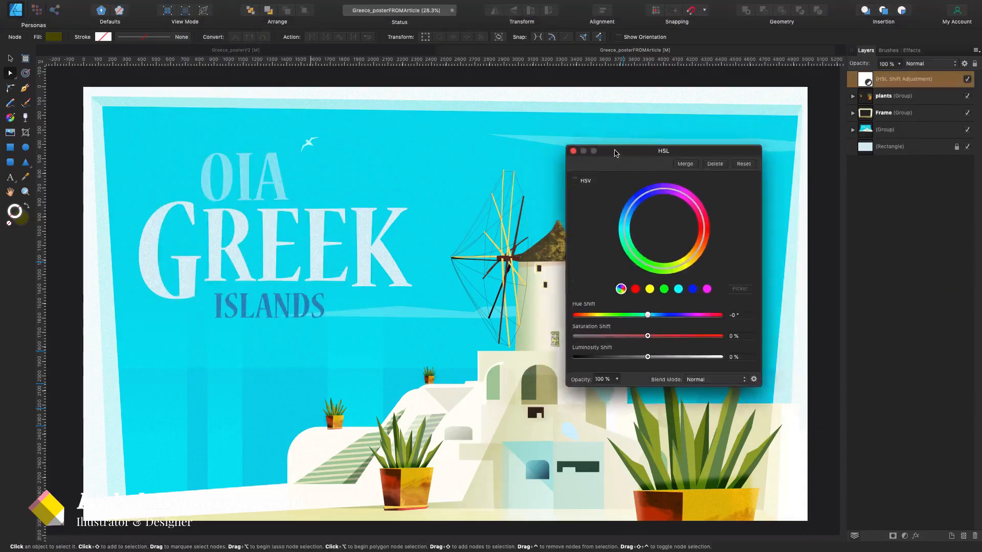
drag(615, 140, 862, 200)
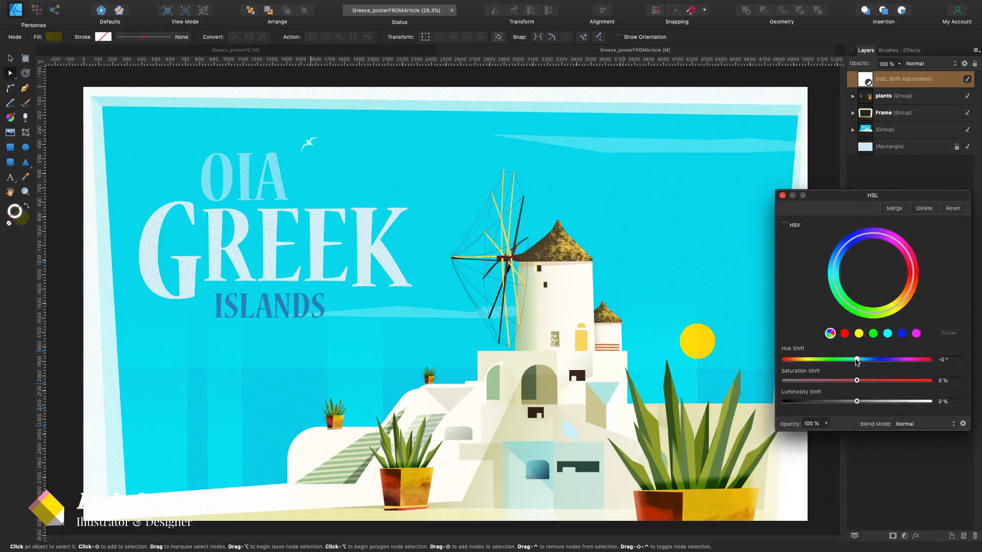
Try hue shifts of 11.7° and -18.4° on the whole poster with the HSL adjustment
drag(856, 360, 862, 360)
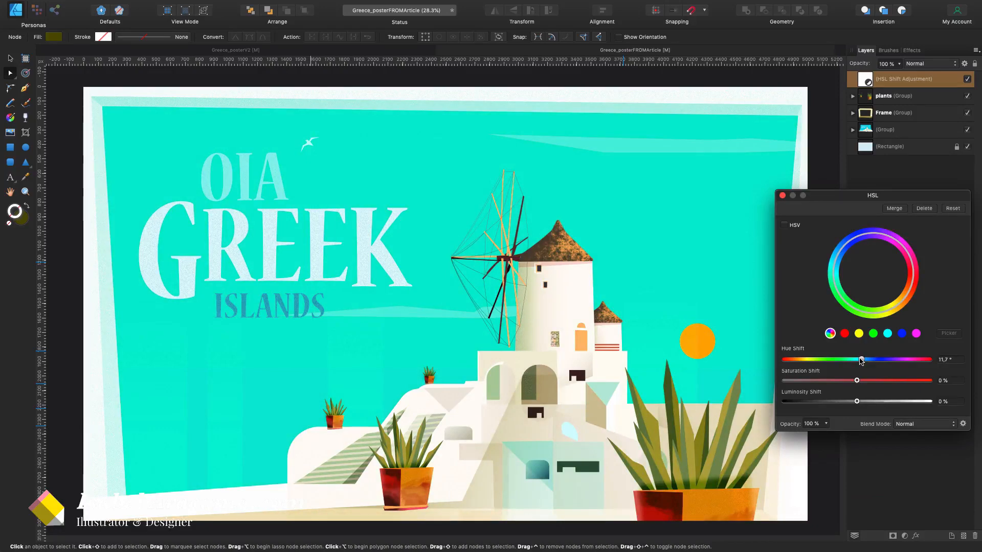
drag(862, 359, 848, 362)
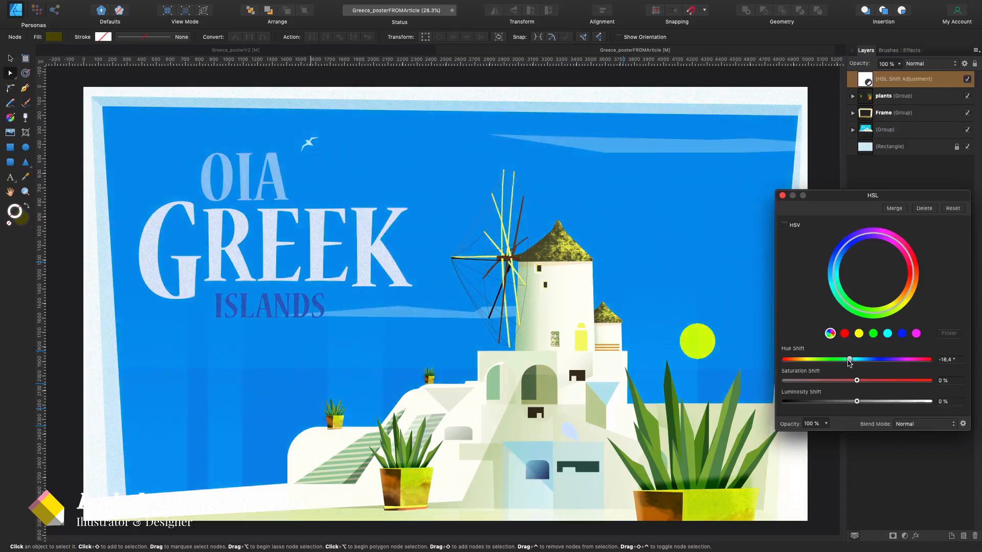
drag(827, 204, 828, 180)
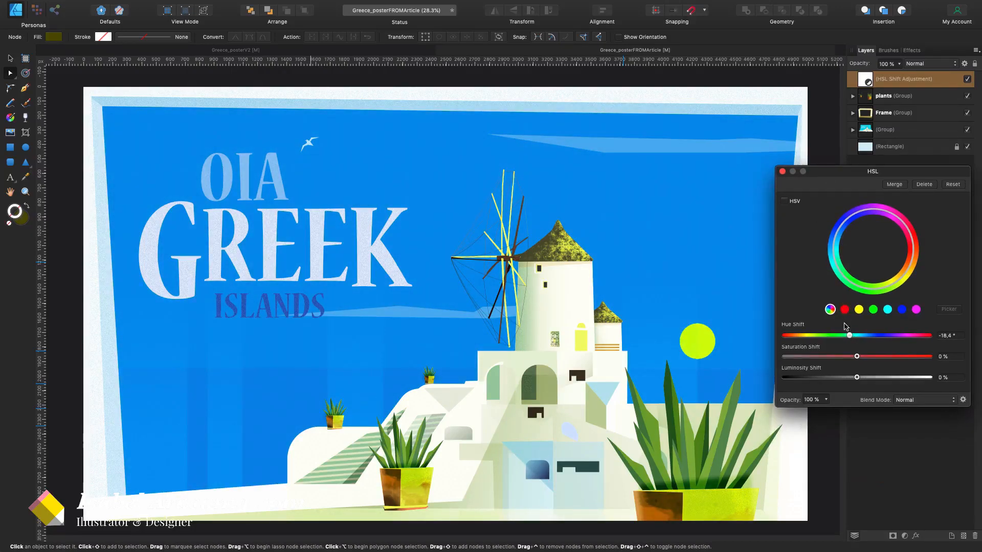
Set the HSL adjustment's hue shift to 3.1° and saturation shift to -11%, close its settings and clear the selection
mouse_move(849, 336)
mouse_down()
mouse_move(841, 336)
mouse_move(864, 358)
mouse_move(886, 357)
mouse_move(796, 357)
mouse_move(839, 357)
mouse_move(855, 336)
mouse_move(847, 358)
mouse_move(861, 357)
mouse_move(848, 357)
mouse_move(861, 340)
mouse_up()
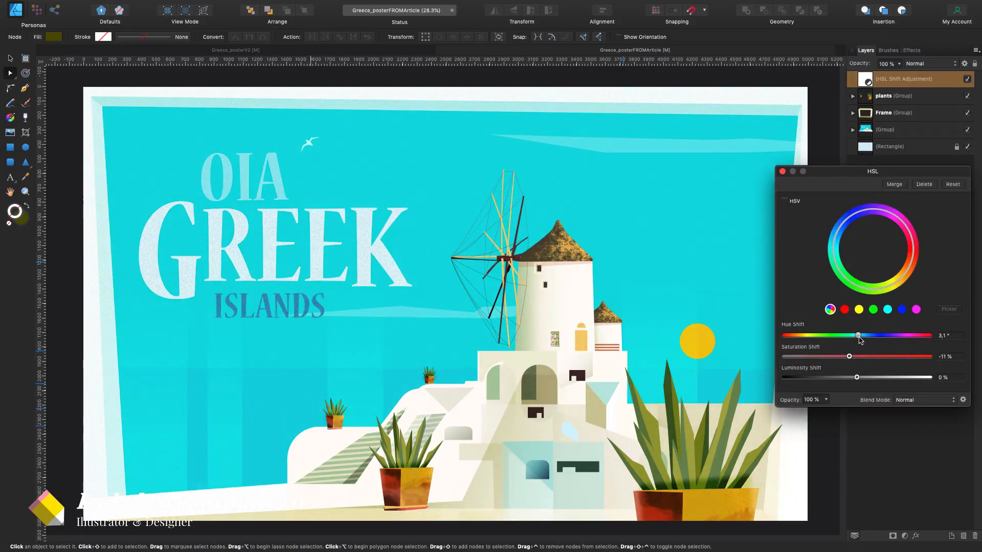
mouse_move(849, 356)
mouse_down()
mouse_move(861, 358)
mouse_move(849, 360)
mouse_up()
click(781, 171)
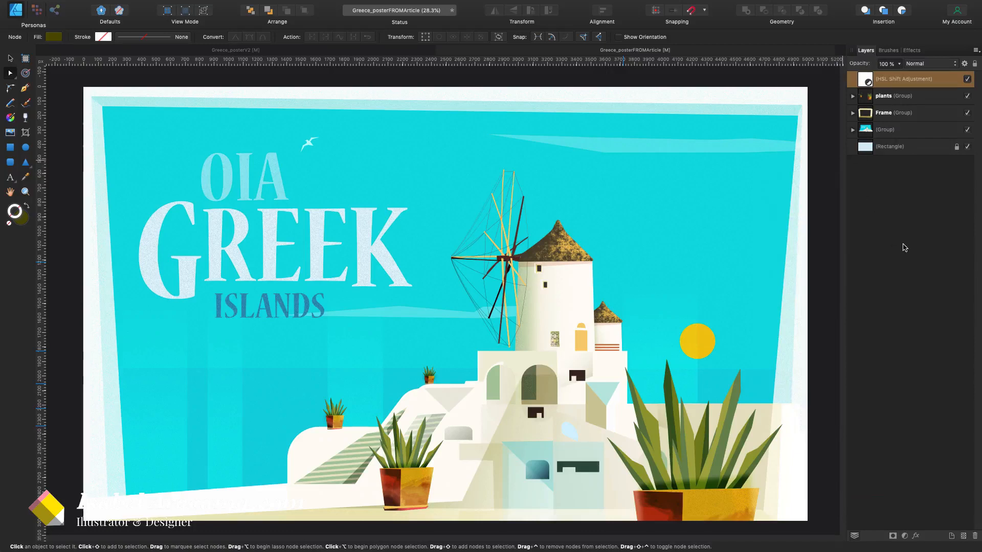
click(904, 248)
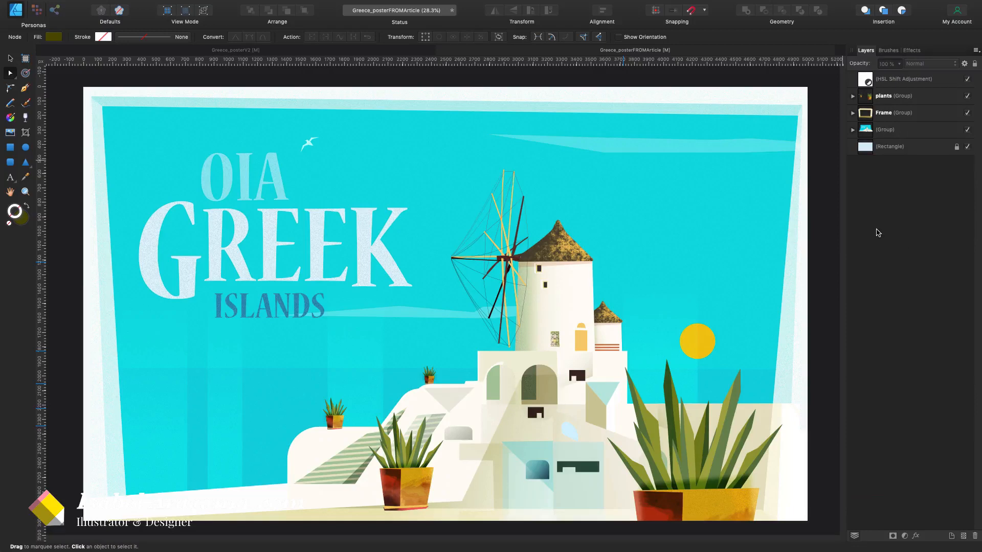
Copy the red Hue-blended rectangle from Greece_posterV2 to the top of Greece_posterFROMArticle and raise its opacity to 100%
click(269, 51)
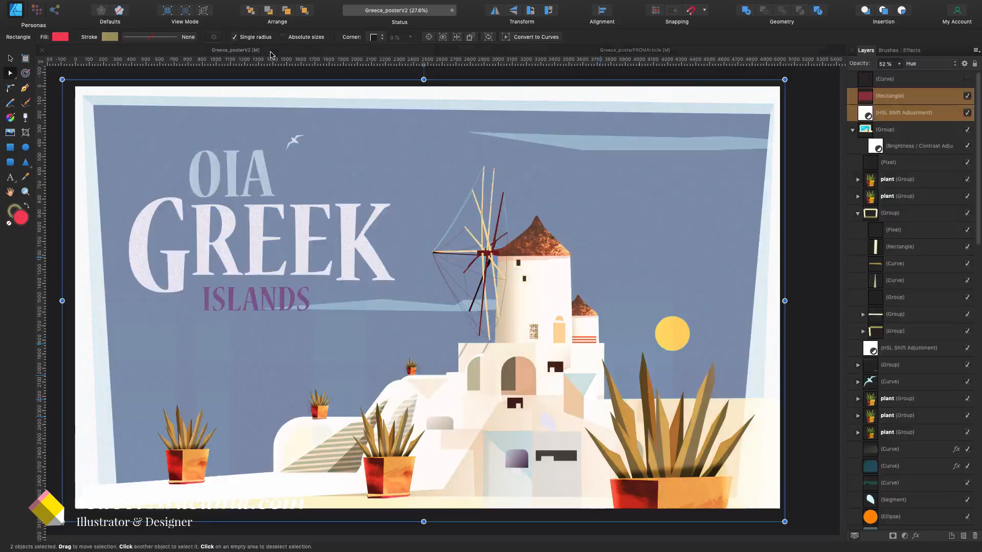
click(880, 98)
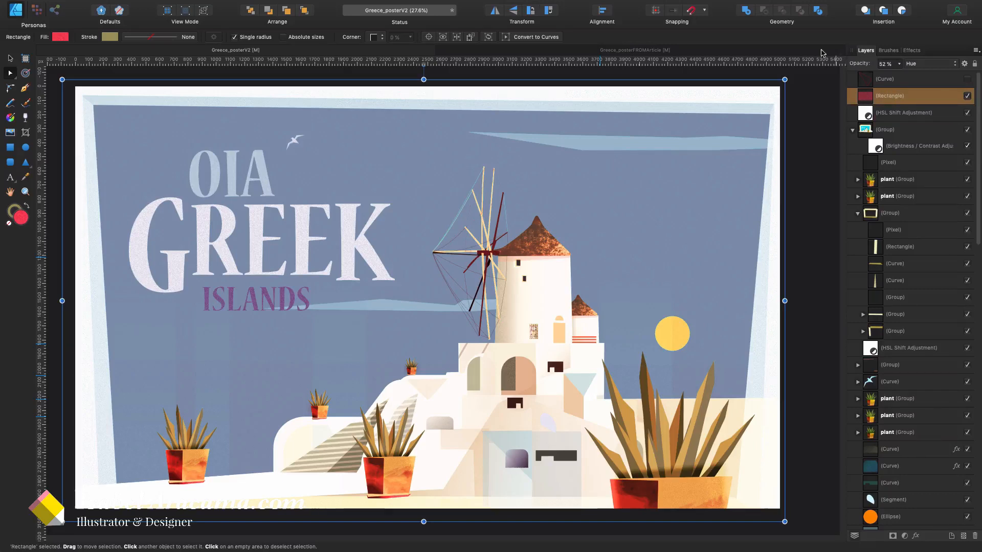
click(648, 51)
key(super+v)
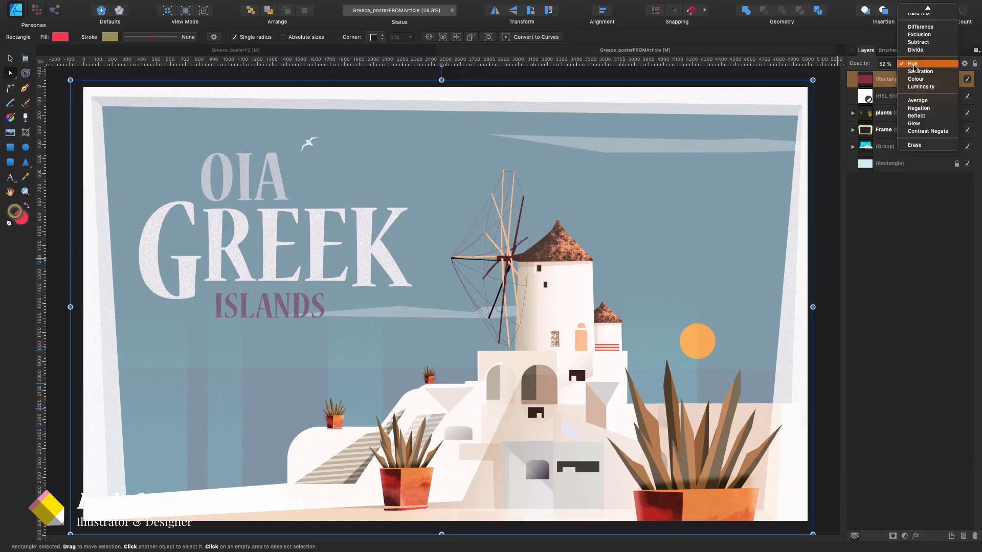
click(900, 63)
drag(897, 75, 959, 77)
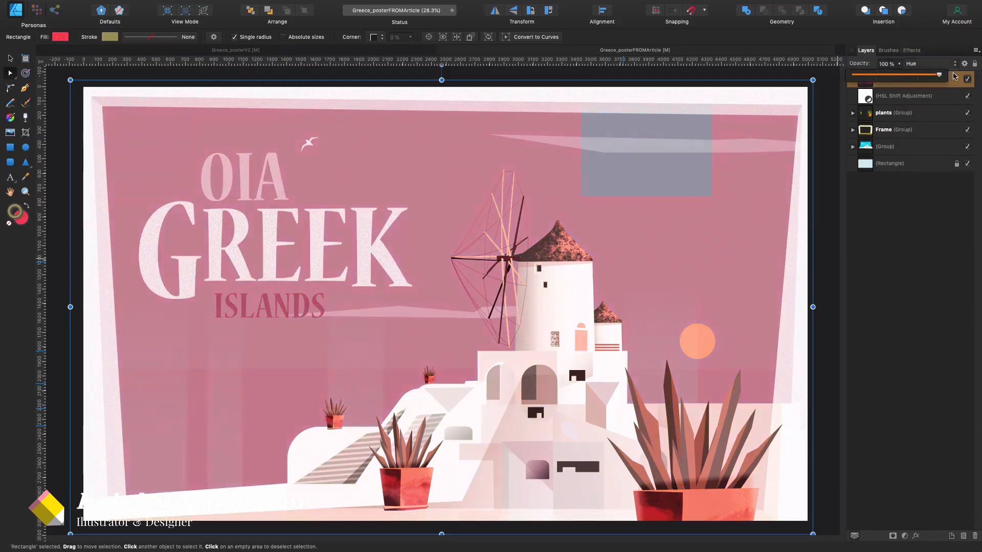